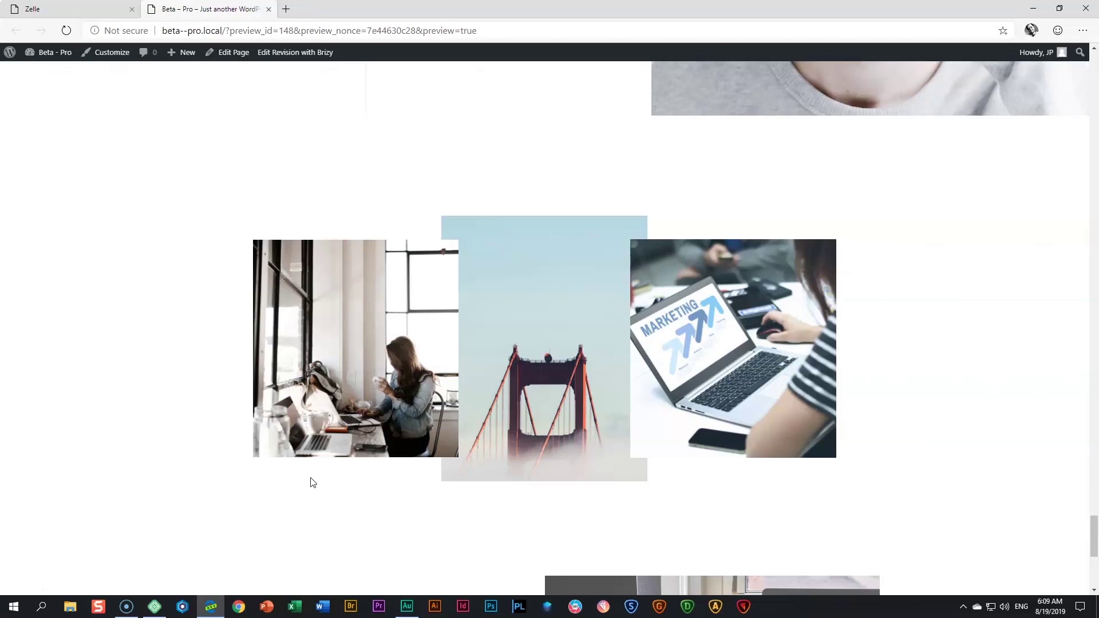
# Review the WordPress preview of the three overlapping photos, then go back to the Brizy editor tab.
pyautogui.click(761, 328)
# Add a blank block below the photos and give its left column a red #FF0000 background.
pyautogui.click(102, 11)
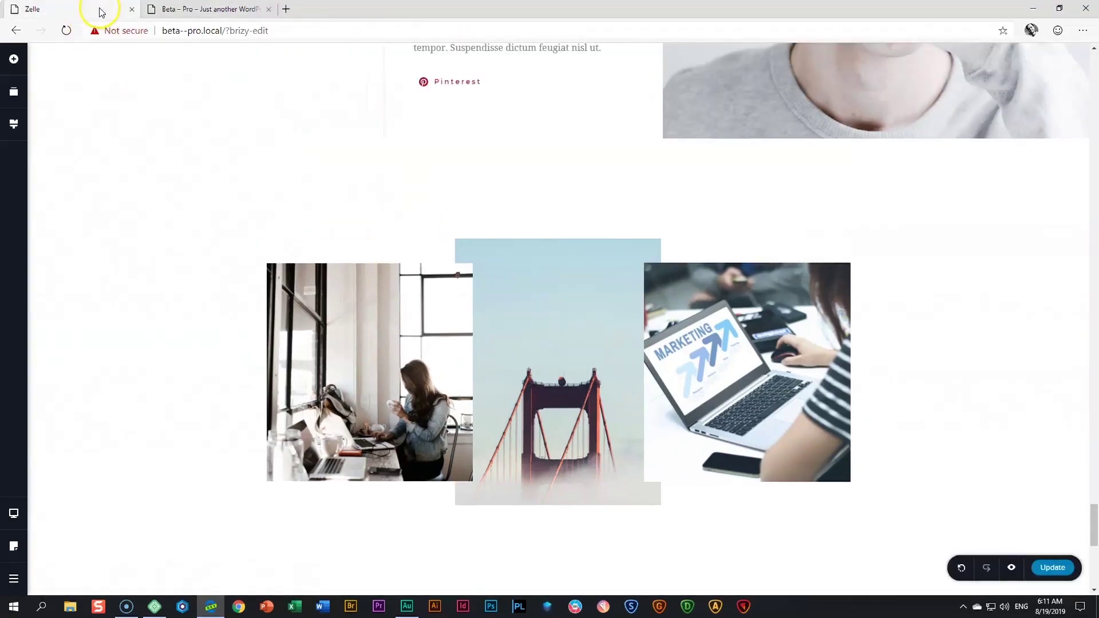
pyautogui.scroll(-2, 510, 355)
pyautogui.click(558, 445)
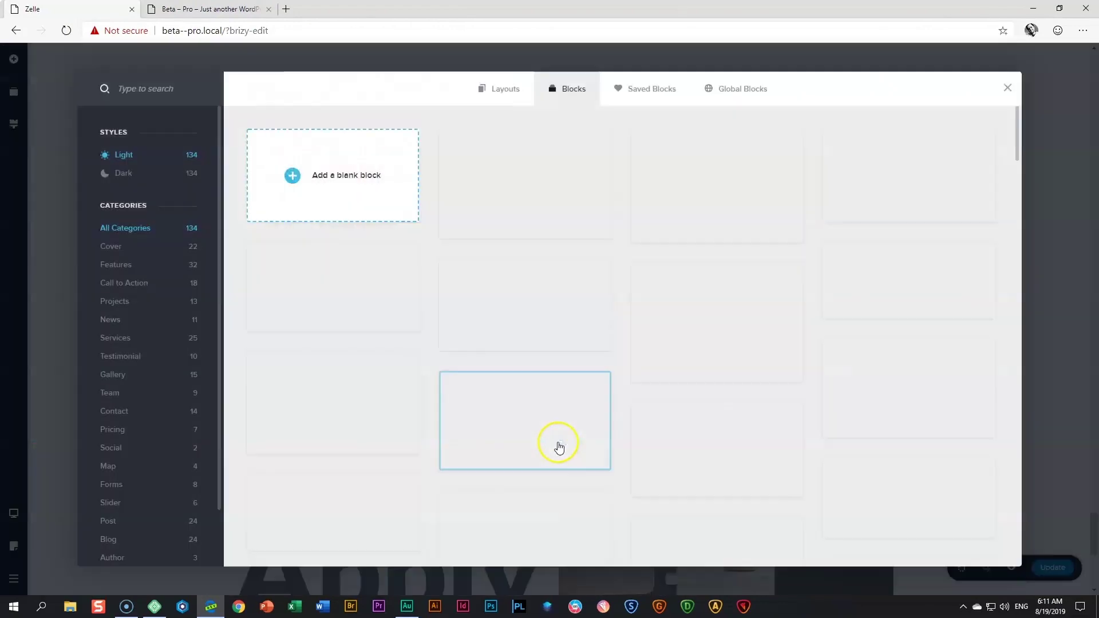
pyautogui.click(324, 195)
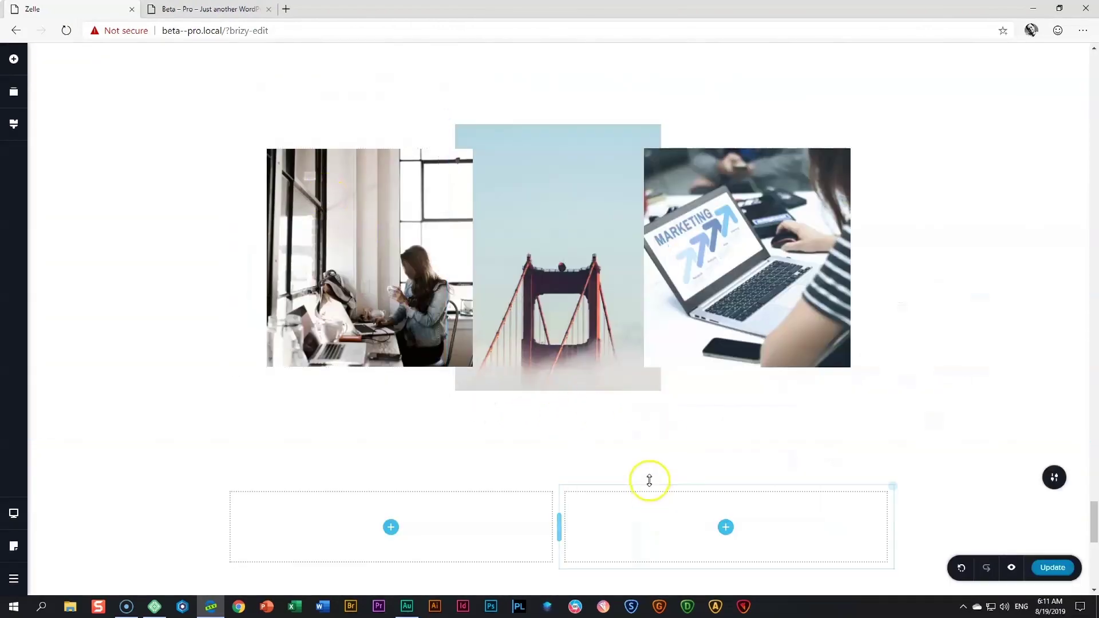
pyautogui.scroll(-2, 584, 453)
pyautogui.click(521, 371)
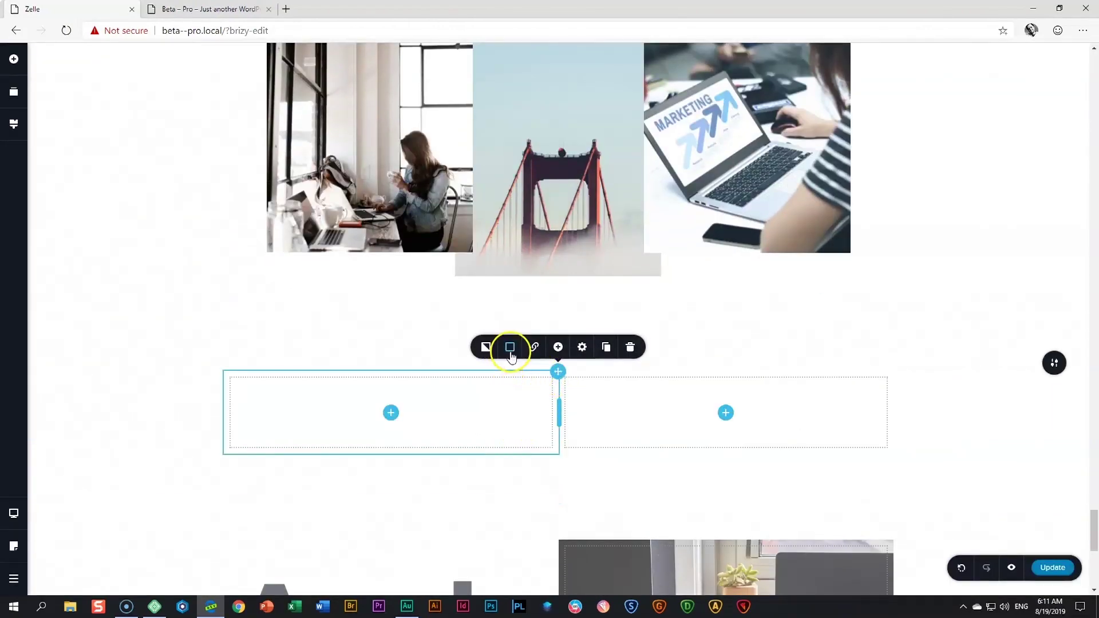
pyautogui.click(510, 347)
pyautogui.click(541, 198)
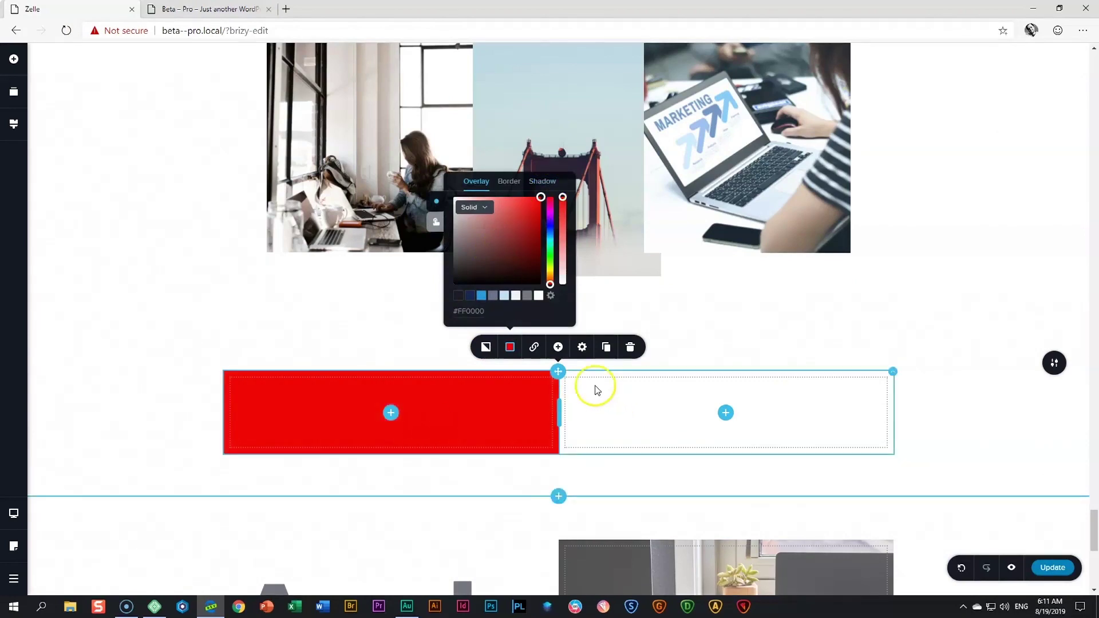
# Duplicate the red column and delete the empty white one, leaving six red columns.
pyautogui.click(607, 350)
pyautogui.click(607, 349)
pyautogui.click(607, 350)
pyautogui.click(607, 349)
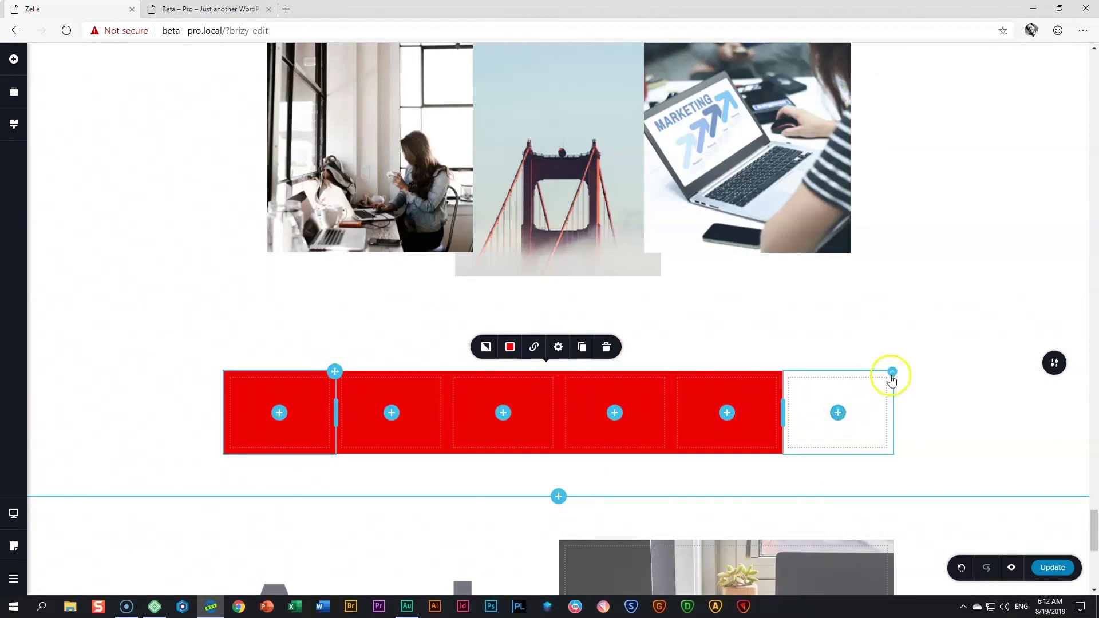
pyautogui.click(892, 373)
pyautogui.click(950, 347)
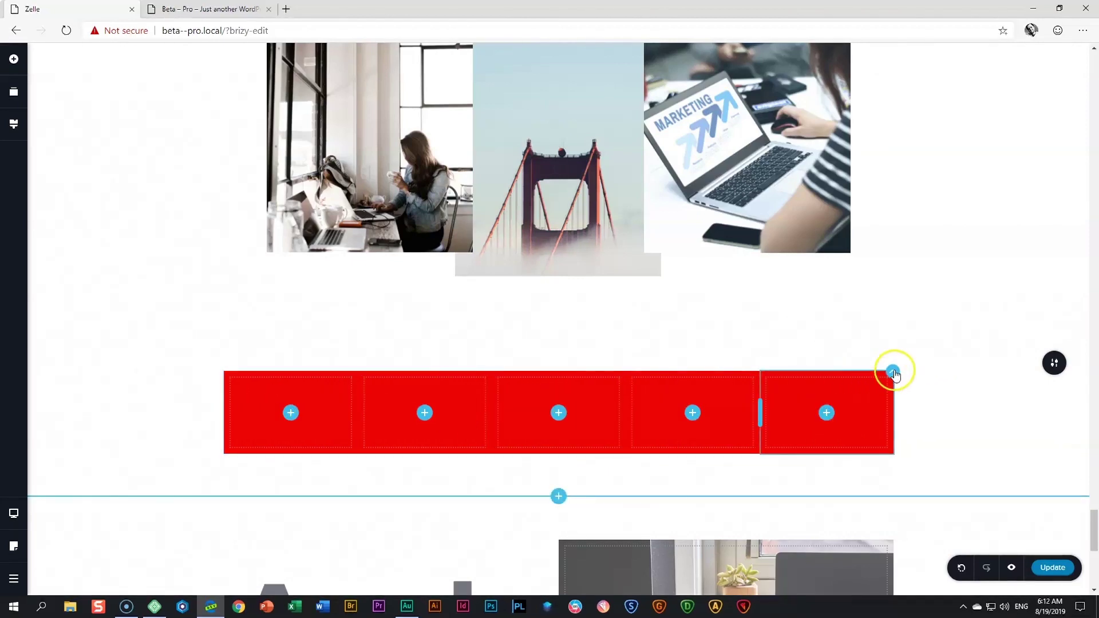
pyautogui.click(893, 373)
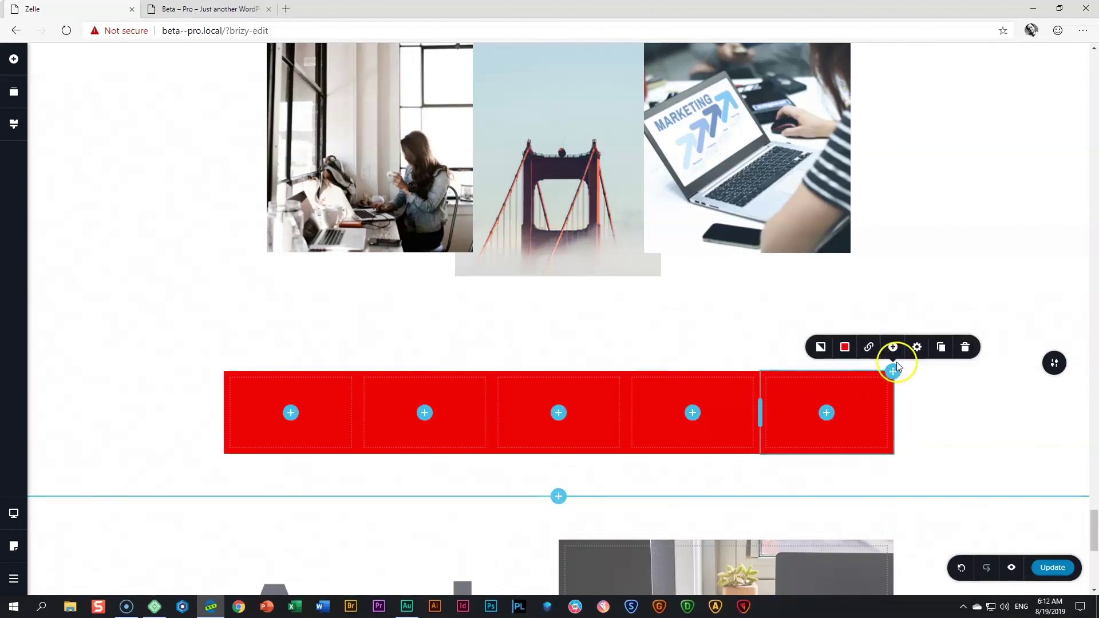
pyautogui.click(941, 347)
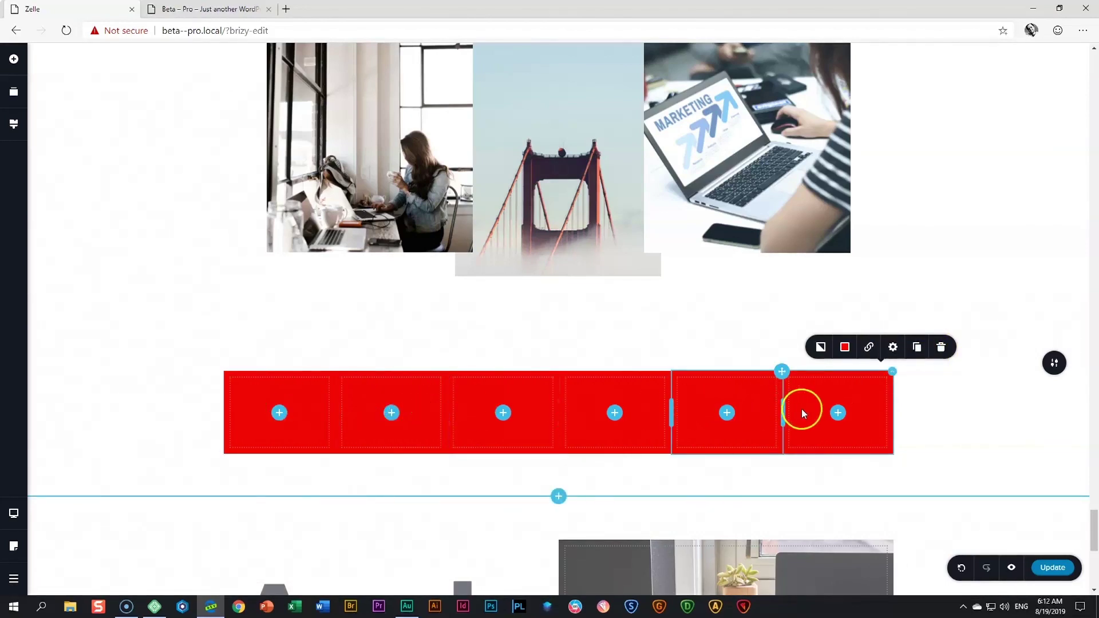
# Recolour the second, third and fourth columns yellow, green and cyan with the hue slider.
pyautogui.click(447, 373)
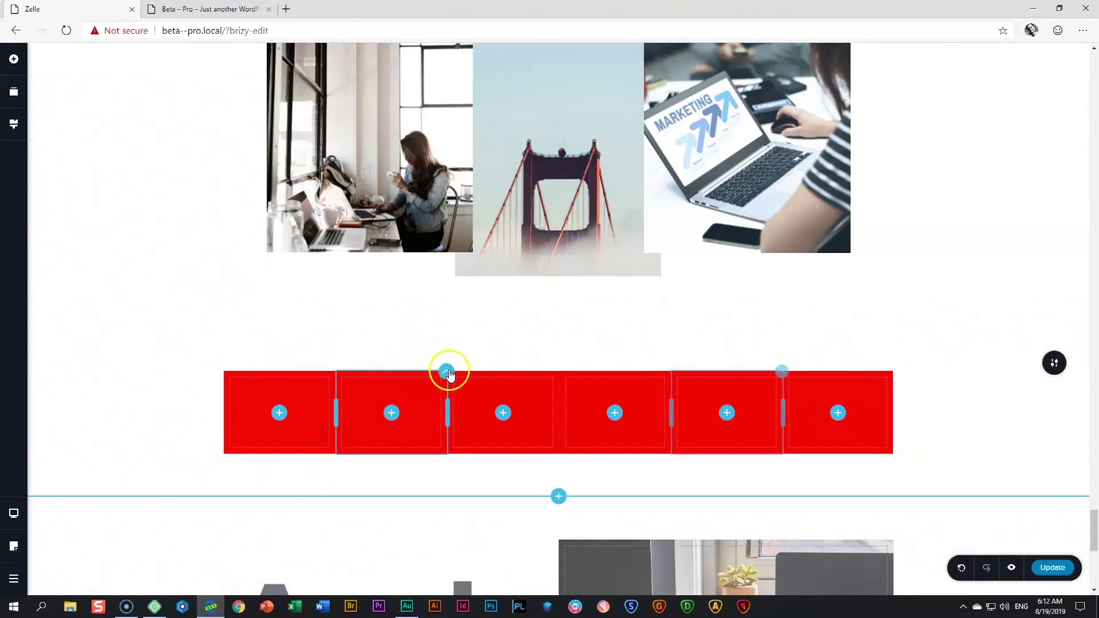
pyautogui.click(410, 347)
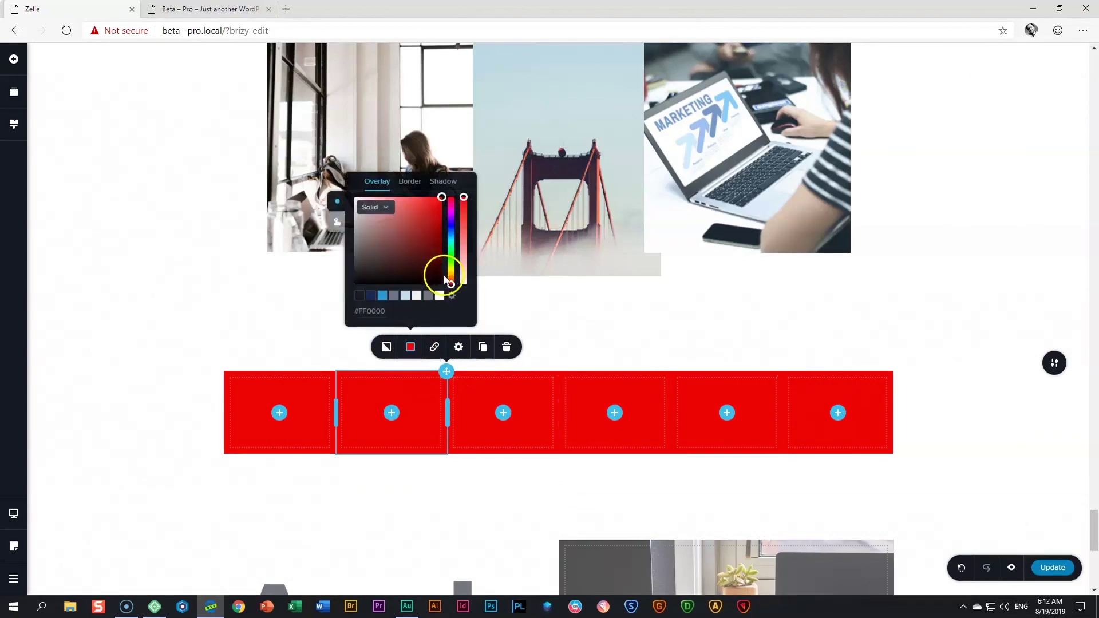
pyautogui.moveTo(446, 279); pyautogui.dragTo(451, 270)
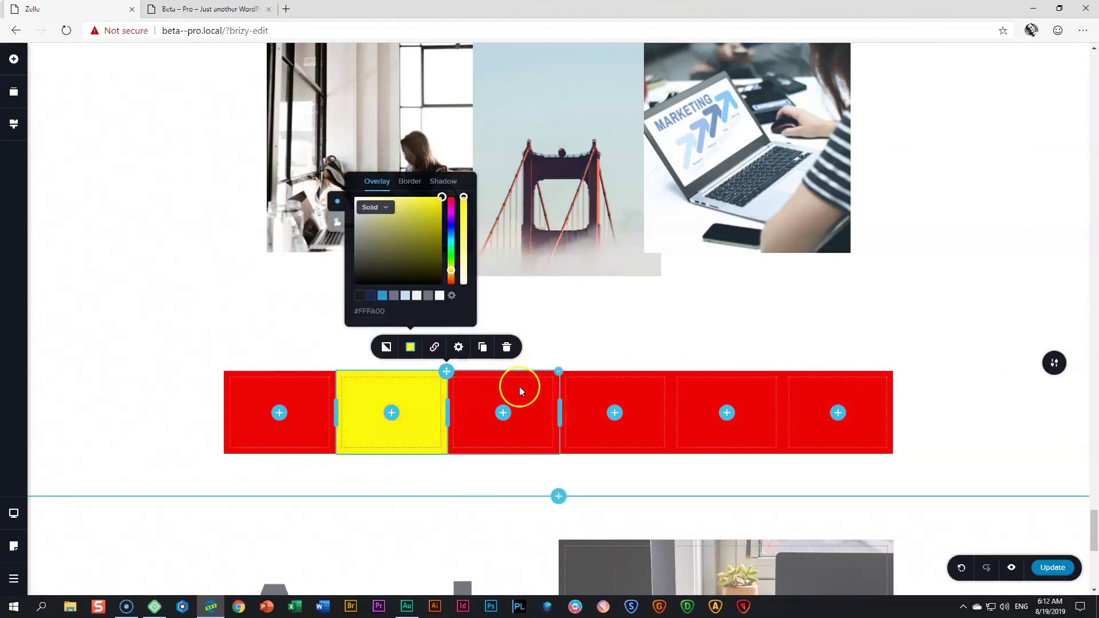
pyautogui.click(559, 372)
pyautogui.click(522, 347)
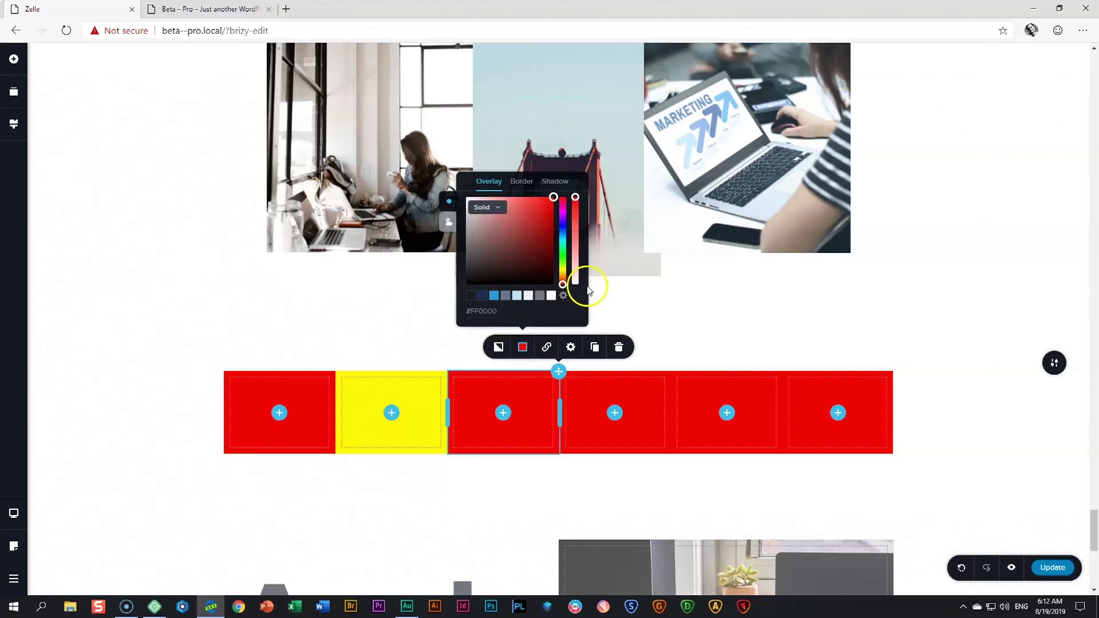
pyautogui.moveTo(563, 284); pyautogui.dragTo(563, 255)
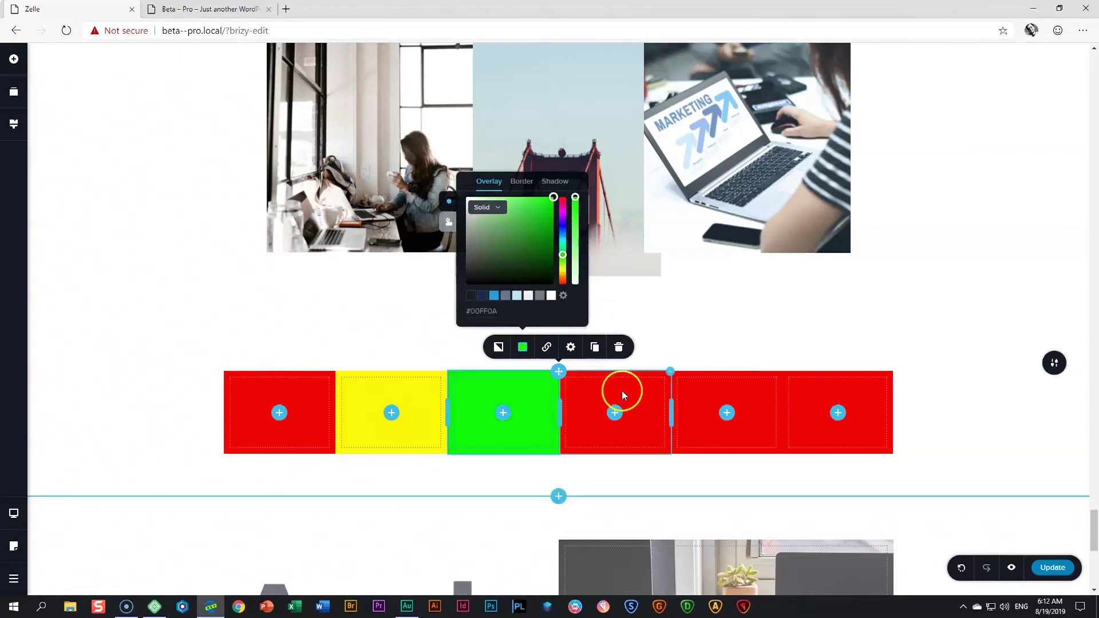
pyautogui.click(670, 372)
pyautogui.click(634, 347)
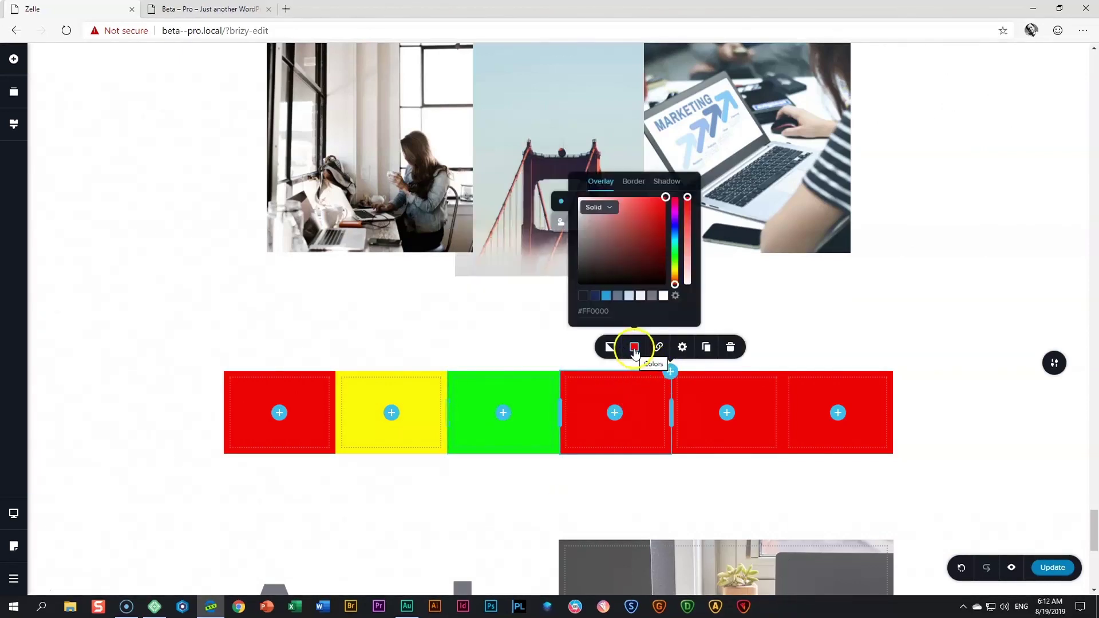
pyautogui.moveTo(675, 284); pyautogui.dragTo(676, 239)
# Recolour the fifth column blue and the sixth column magenta, then deselect.
pyautogui.click(781, 371)
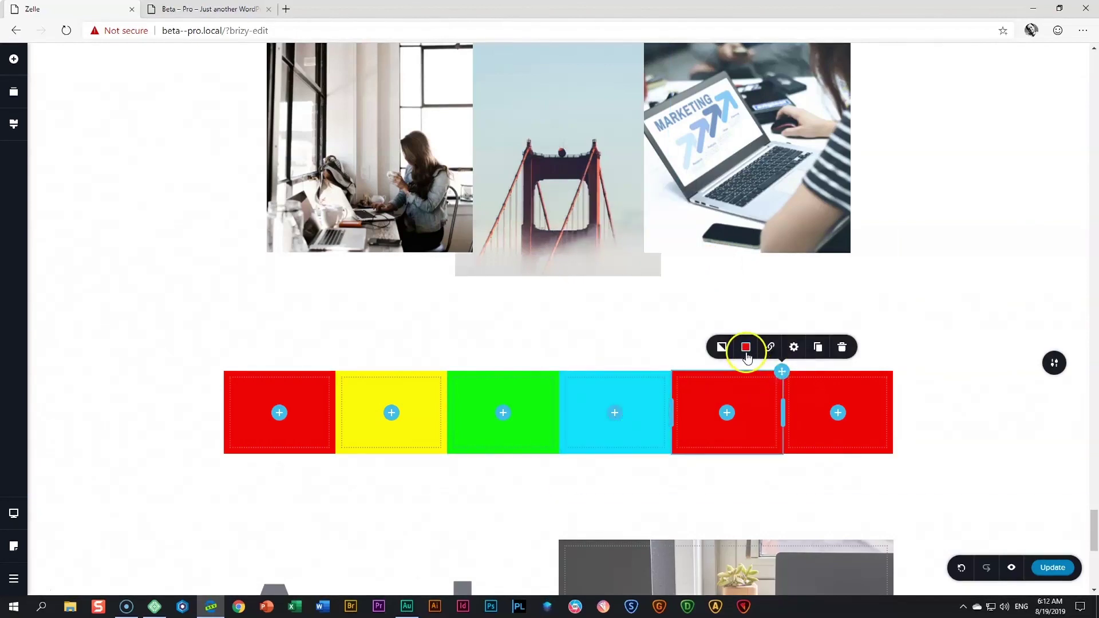
pyautogui.click(746, 347)
pyautogui.moveTo(787, 285); pyautogui.dragTo(787, 228)
pyautogui.click(891, 371)
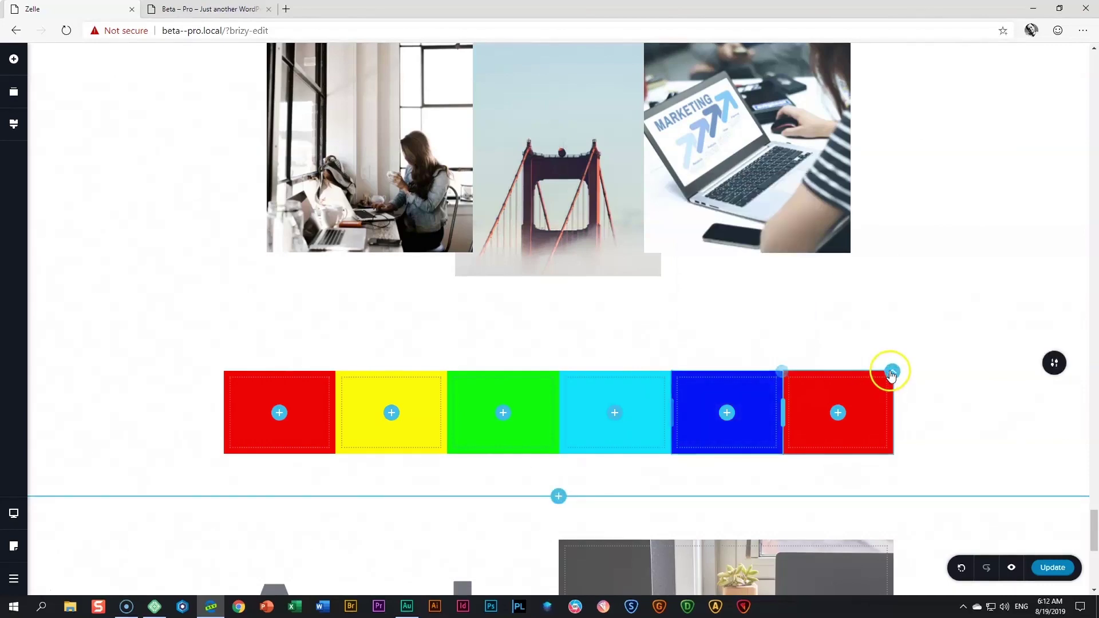
pyautogui.click(857, 349)
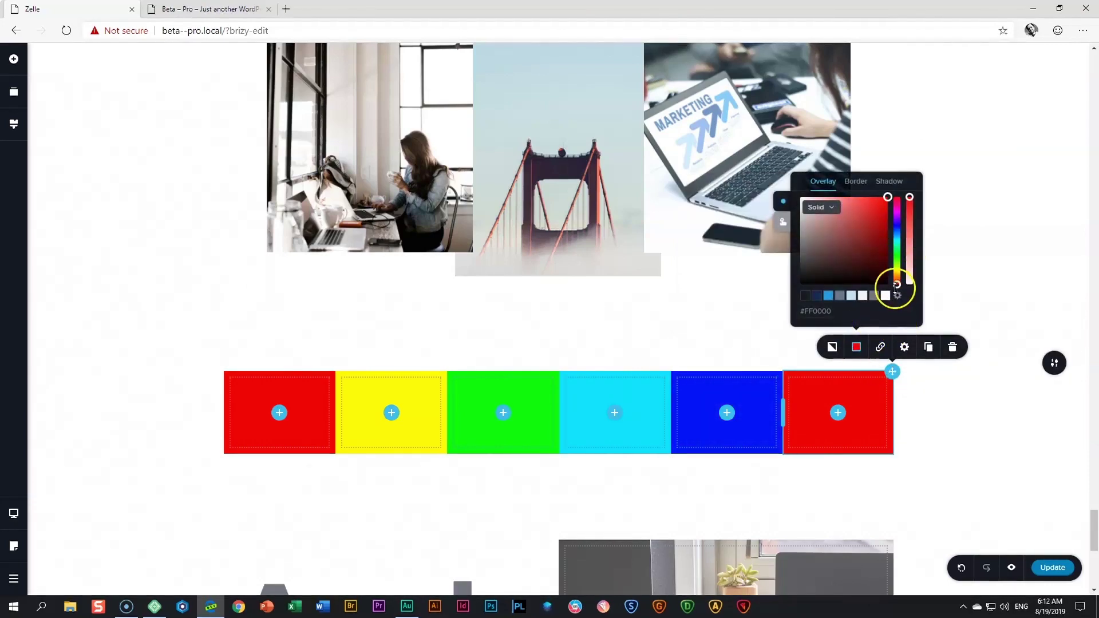
pyautogui.moveTo(897, 285); pyautogui.dragTo(897, 213)
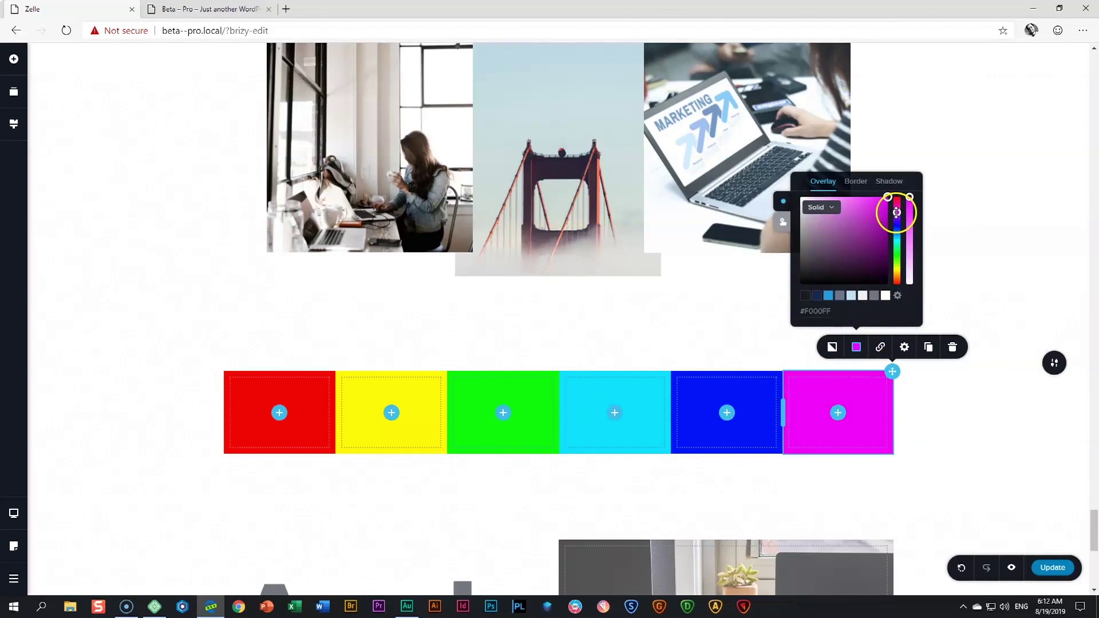
pyautogui.click(962, 414)
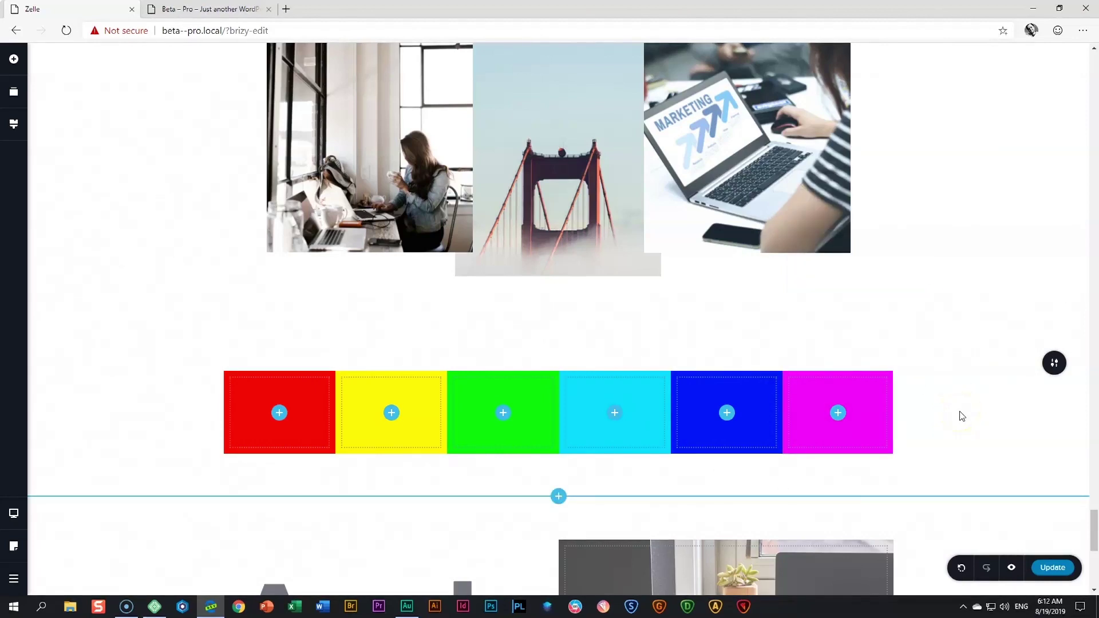
# Drag a Spacer element into the red column and duplicate it.
pyautogui.click(995, 427)
pyautogui.click(13, 61)
pyautogui.moveTo(143, 160); pyautogui.dragTo(280, 421)
pyautogui.click(866, 416)
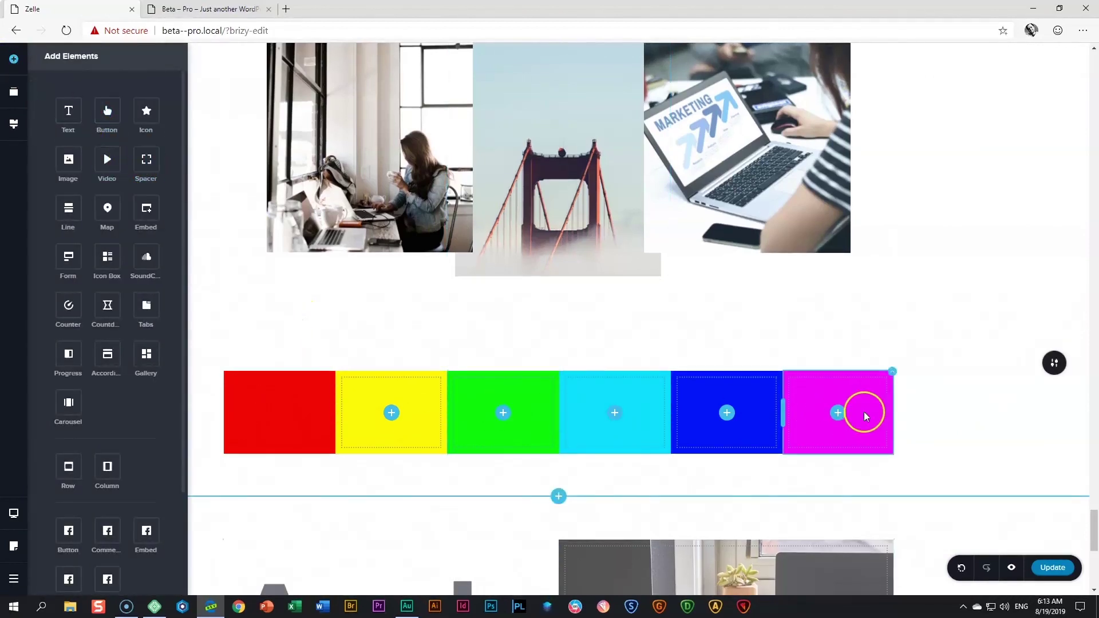
pyautogui.click(312, 412)
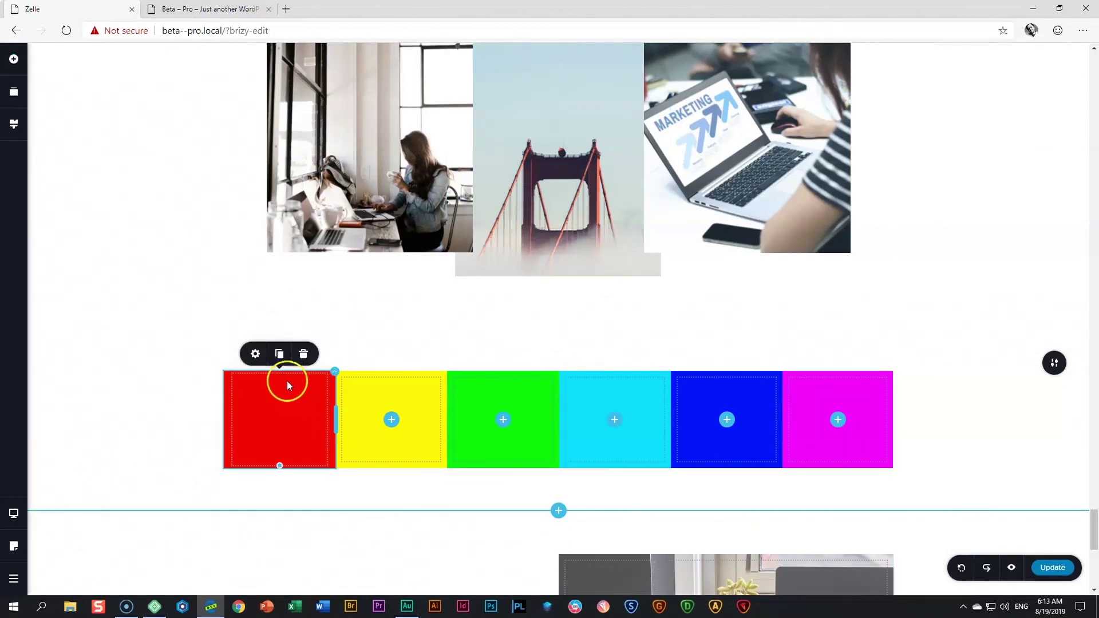
pyautogui.click(279, 354)
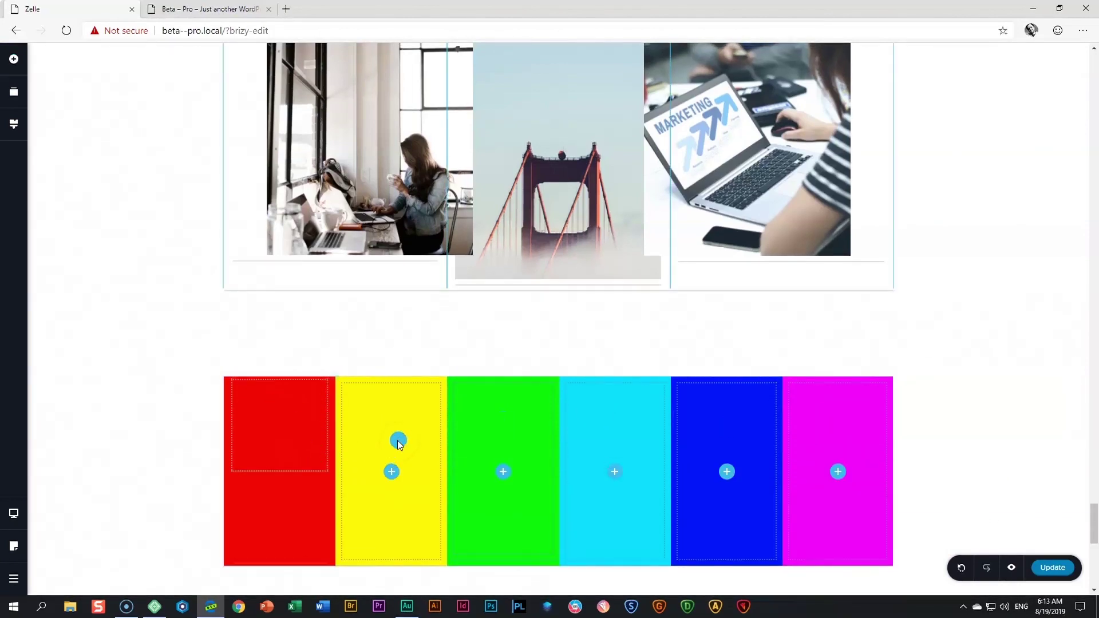
# Duplicate Spacers so the yellow, green, cyan and blue columns each hold one.
pyautogui.rightClick(396, 437)
pyautogui.click(368, 423)
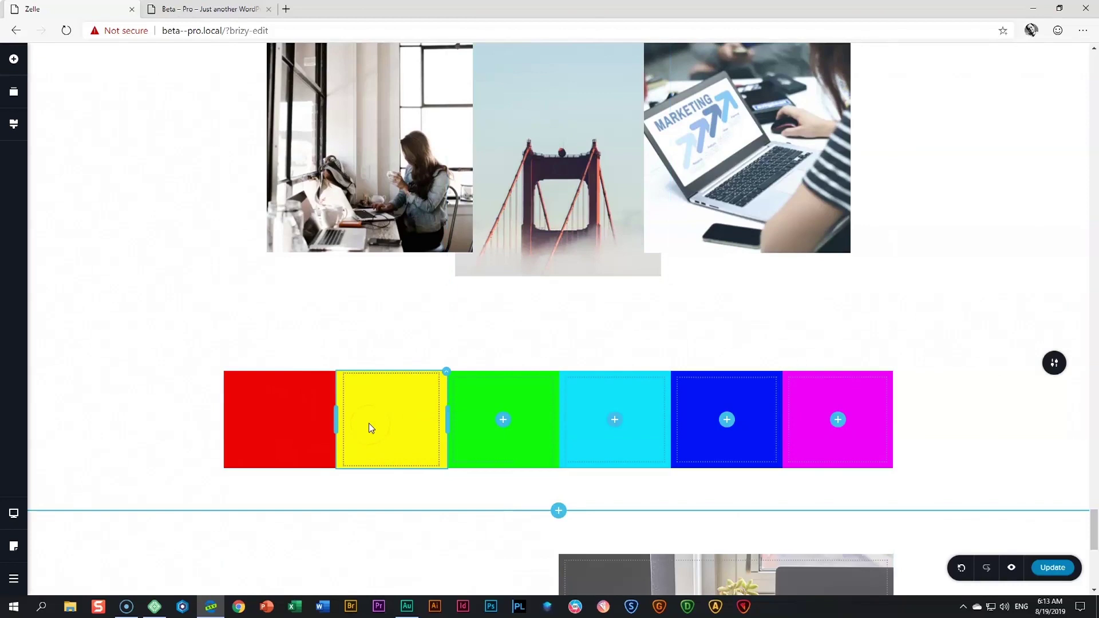
pyautogui.click(392, 355)
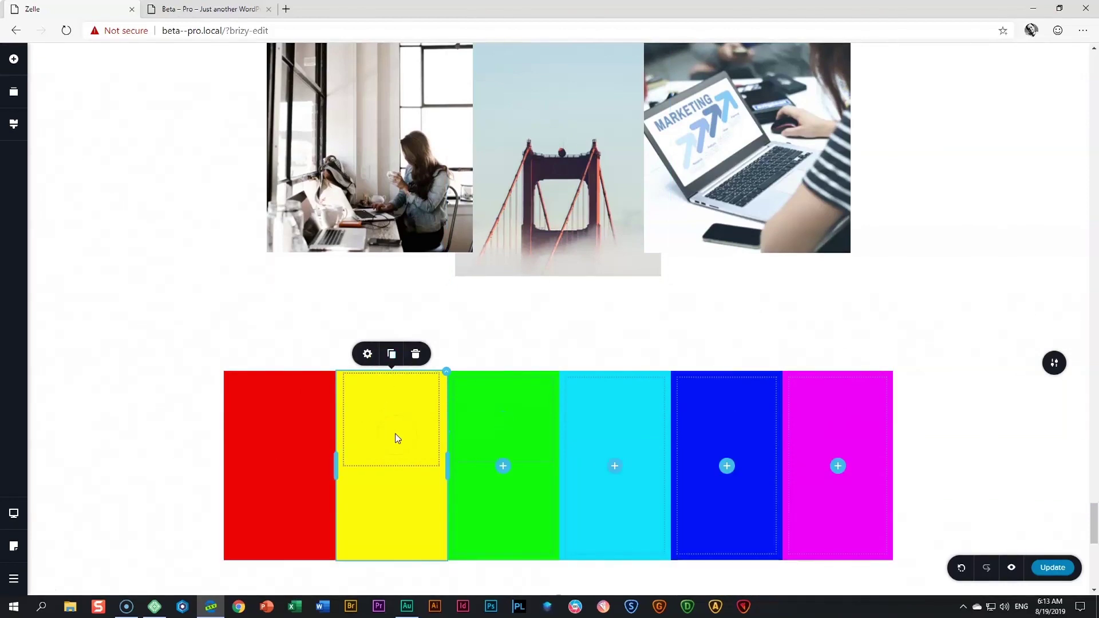
pyautogui.click(507, 413)
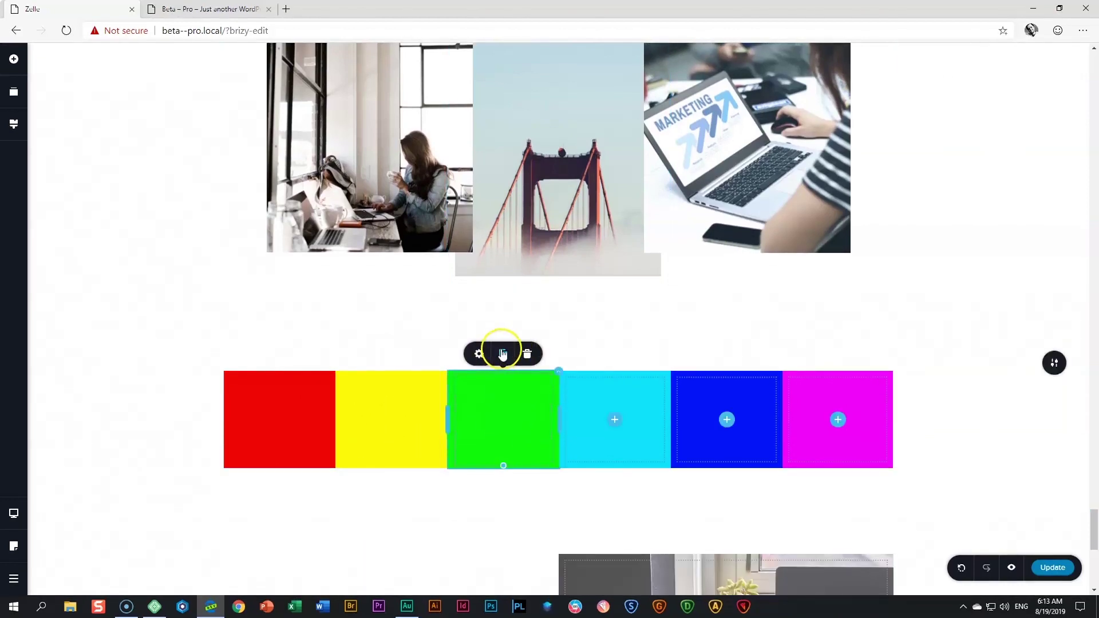
pyautogui.click(601, 433)
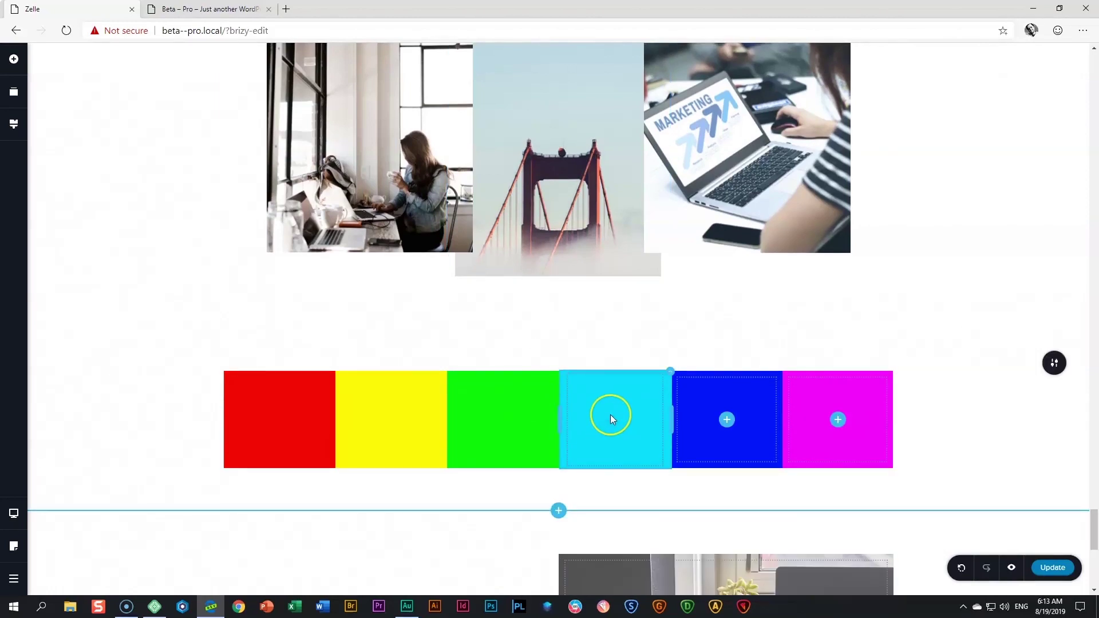
pyautogui.click(709, 427)
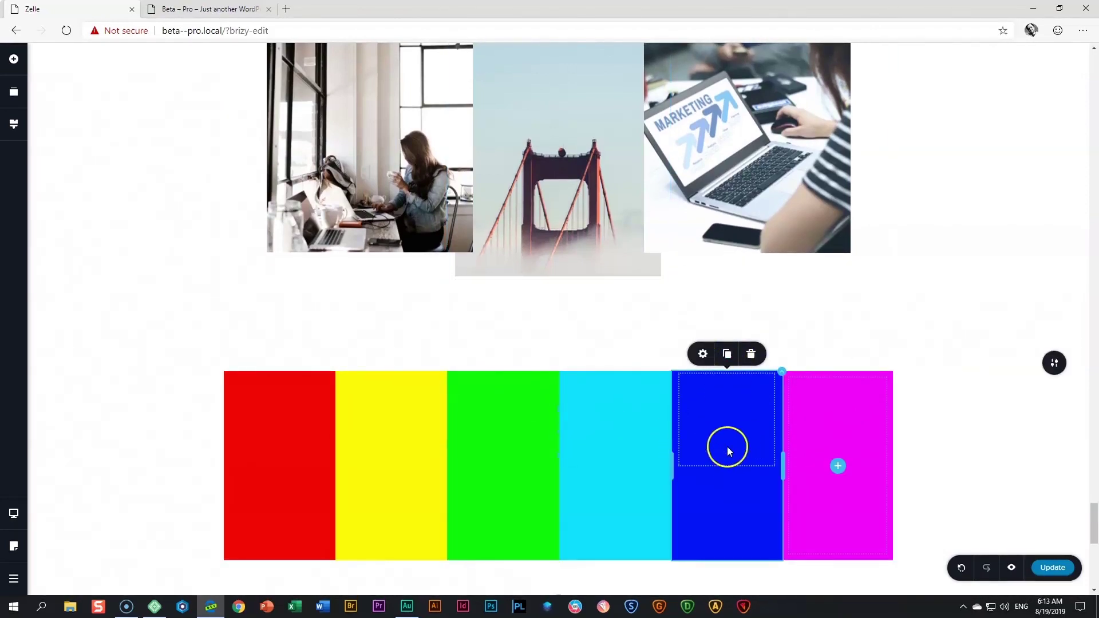
# Set the yellow column's margin to -33 px in its More Settings.
pyautogui.click(859, 433)
pyautogui.click(325, 399)
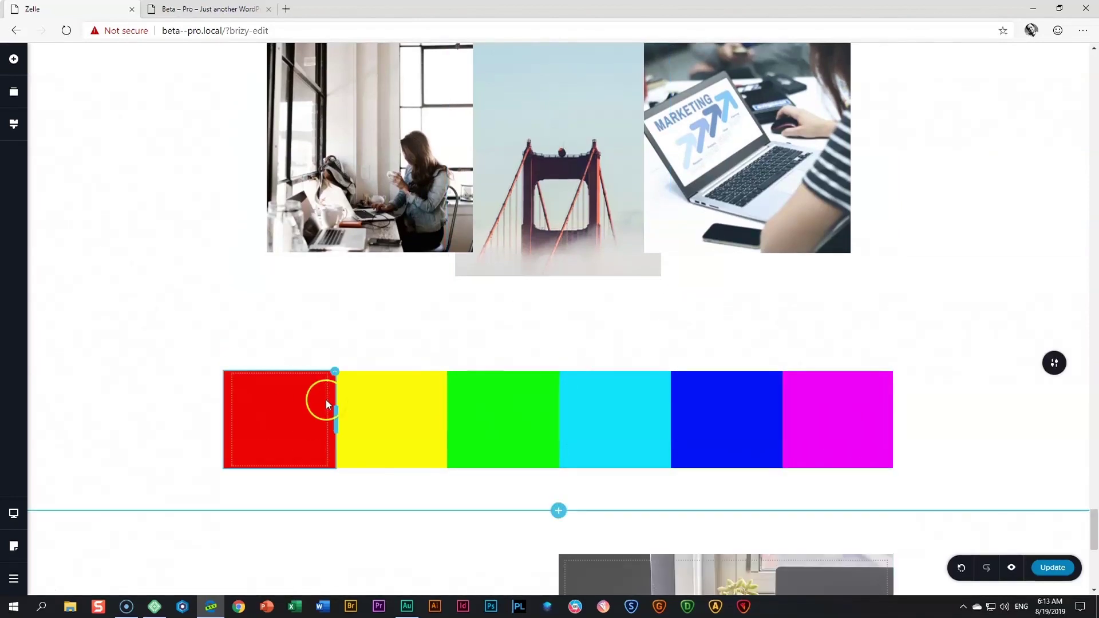
pyautogui.click(449, 377)
pyautogui.click(445, 373)
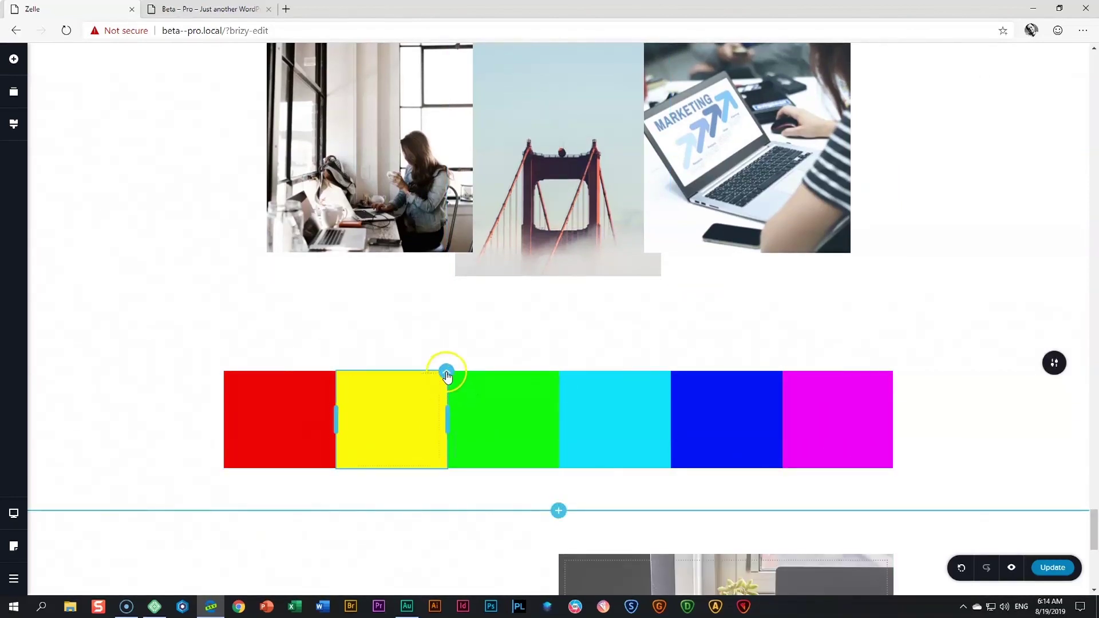
pyautogui.click(459, 347)
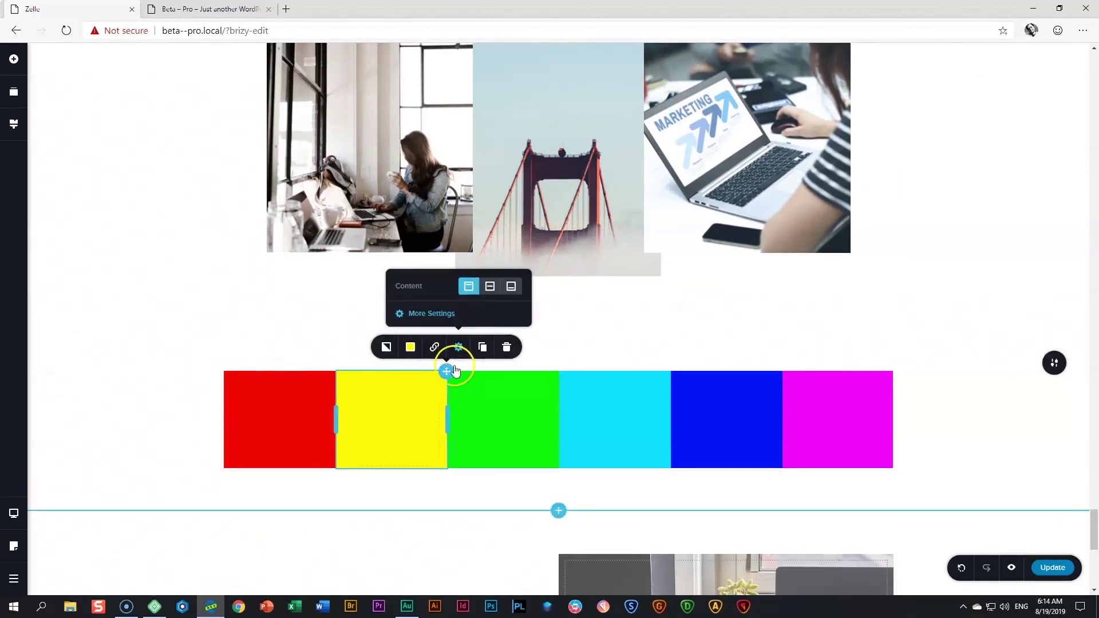
pyautogui.click(434, 312)
pyautogui.moveTo(998, 278); pyautogui.dragTo(985, 276)
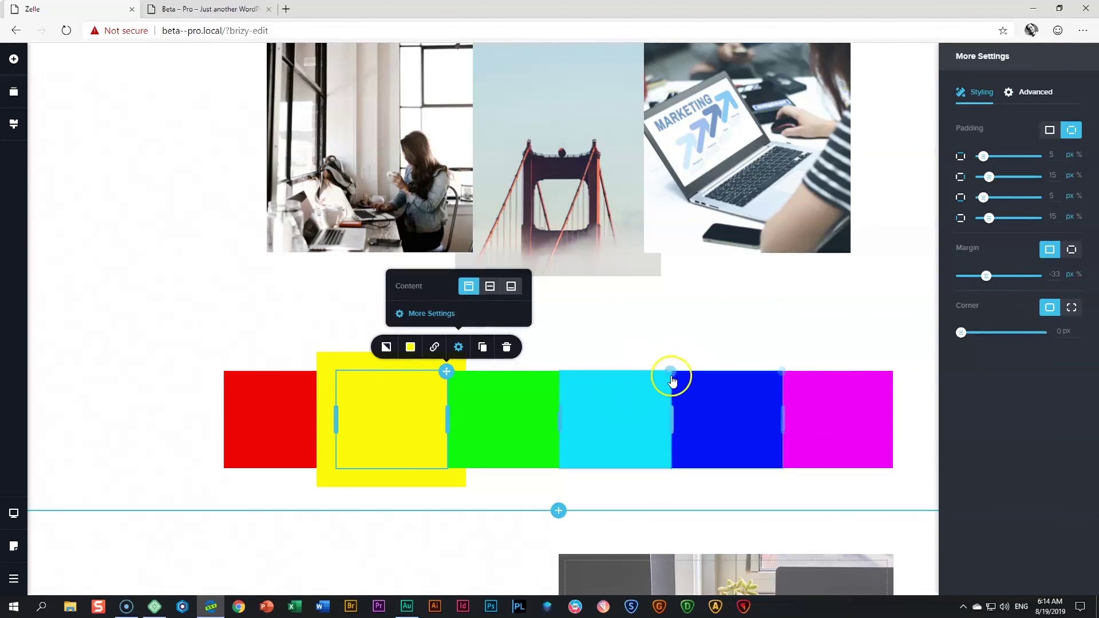
# Set the cyan column's margin to -33 px and the magenta column's to -35 px.
pyautogui.click(669, 375)
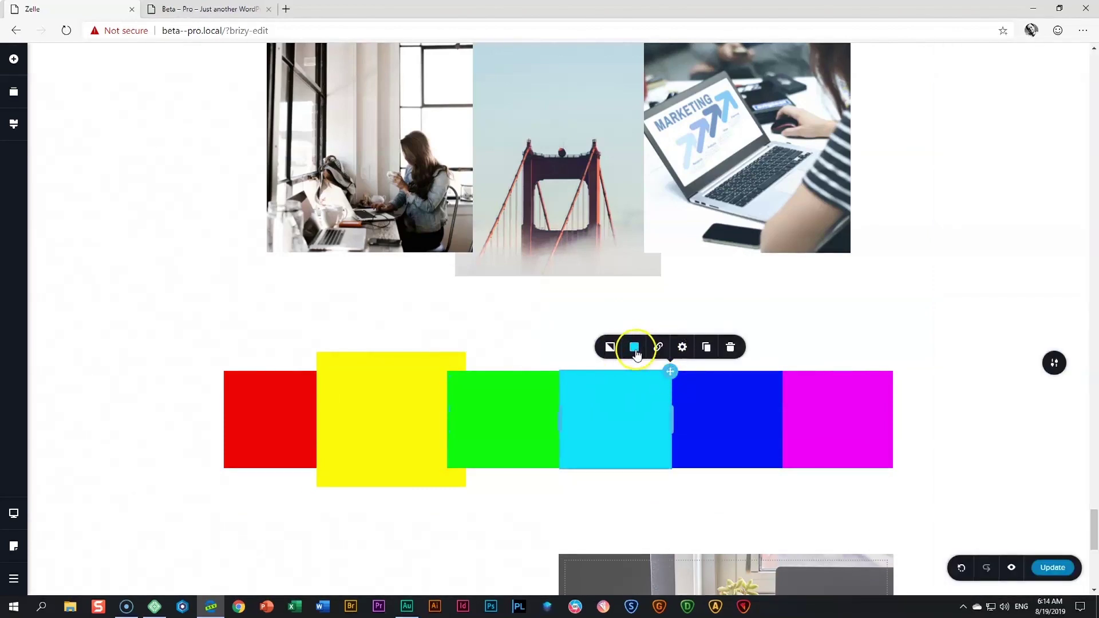
pyautogui.click(687, 351)
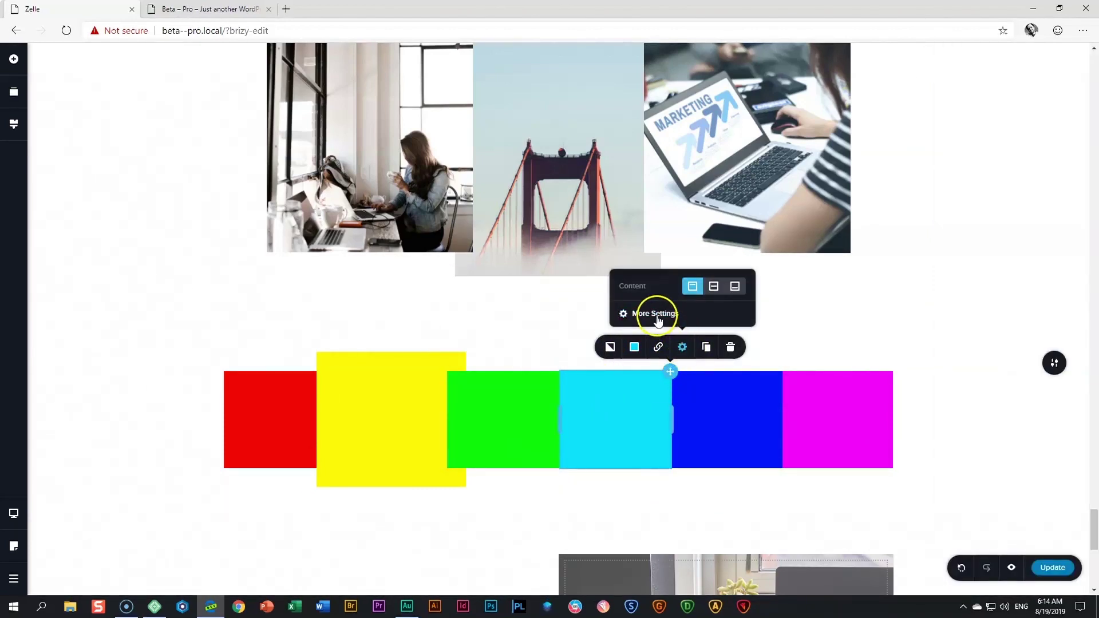
pyautogui.click(655, 314)
pyautogui.moveTo(999, 276); pyautogui.dragTo(987, 275)
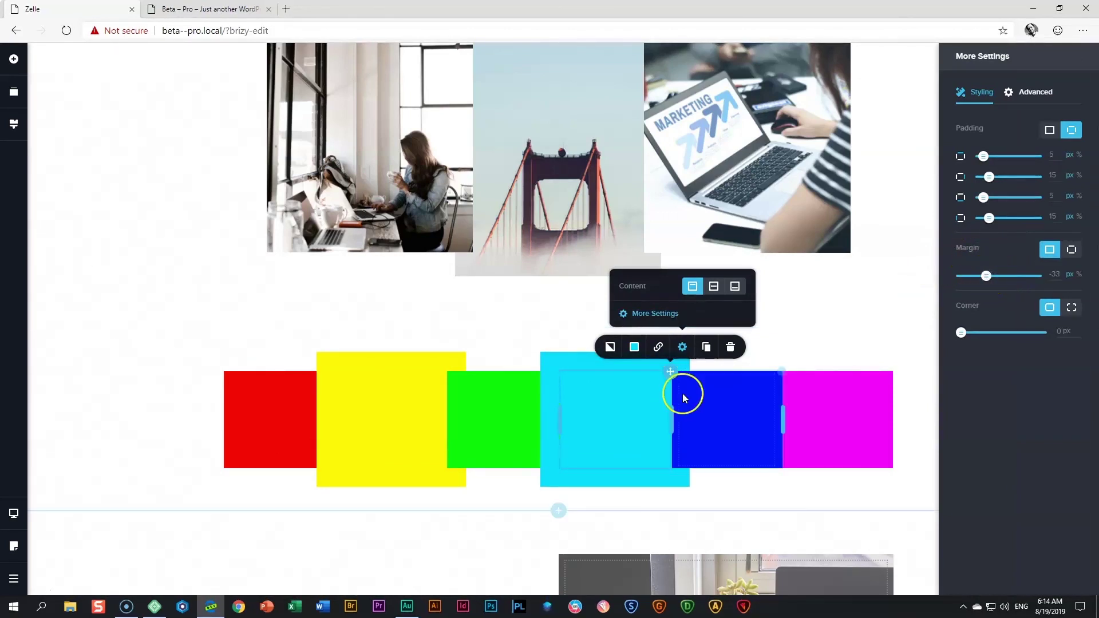
pyautogui.click(859, 389)
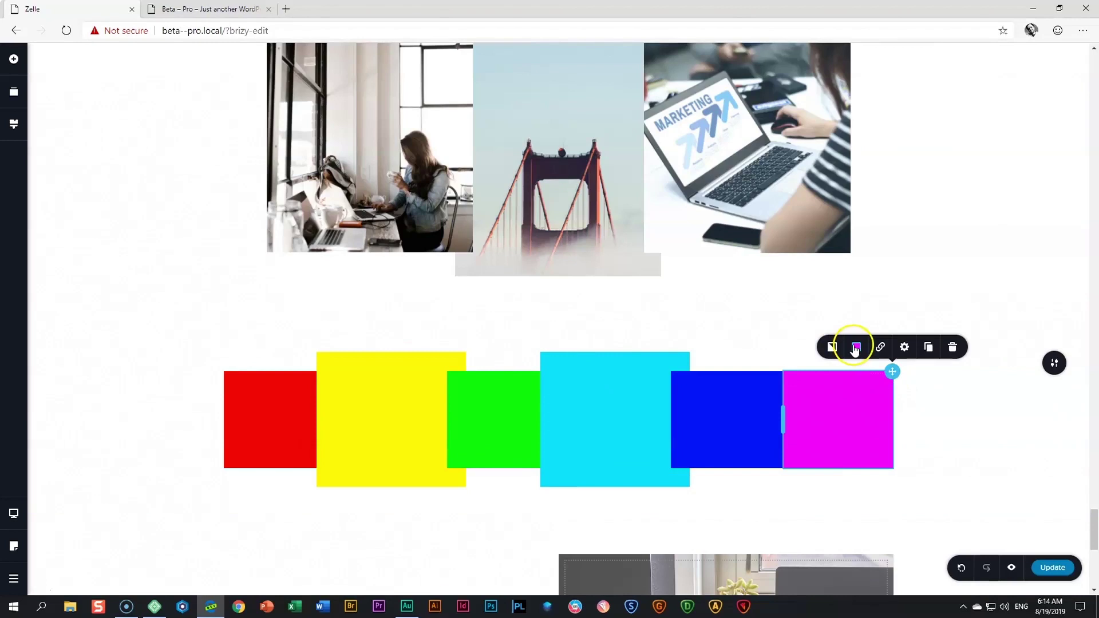
pyautogui.click(903, 348)
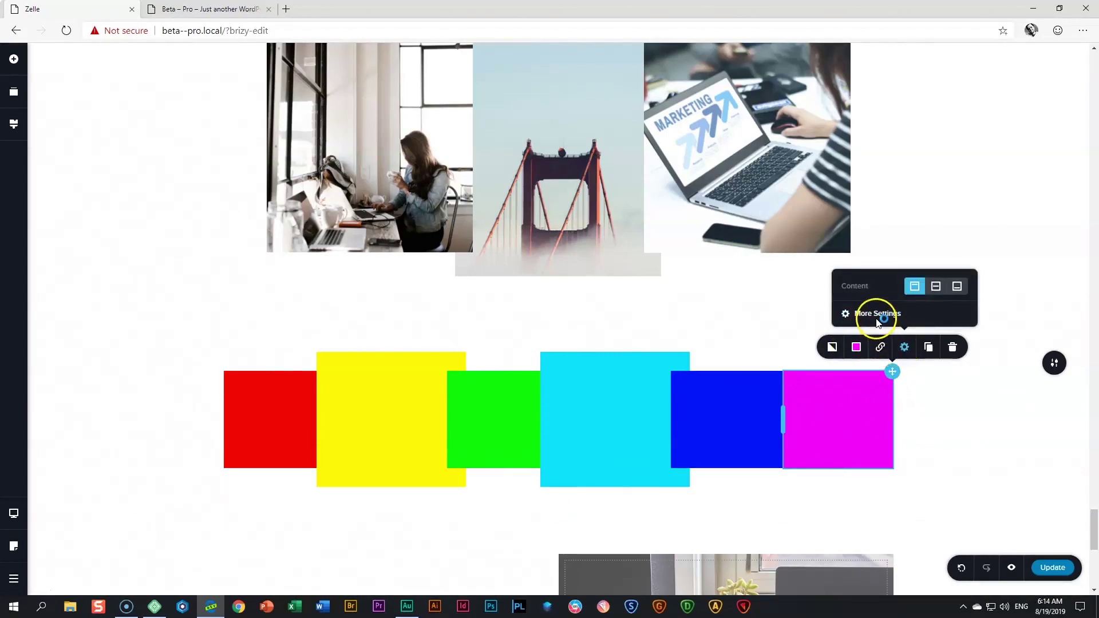
pyautogui.click(876, 313)
pyautogui.moveTo(1001, 279); pyautogui.dragTo(988, 277)
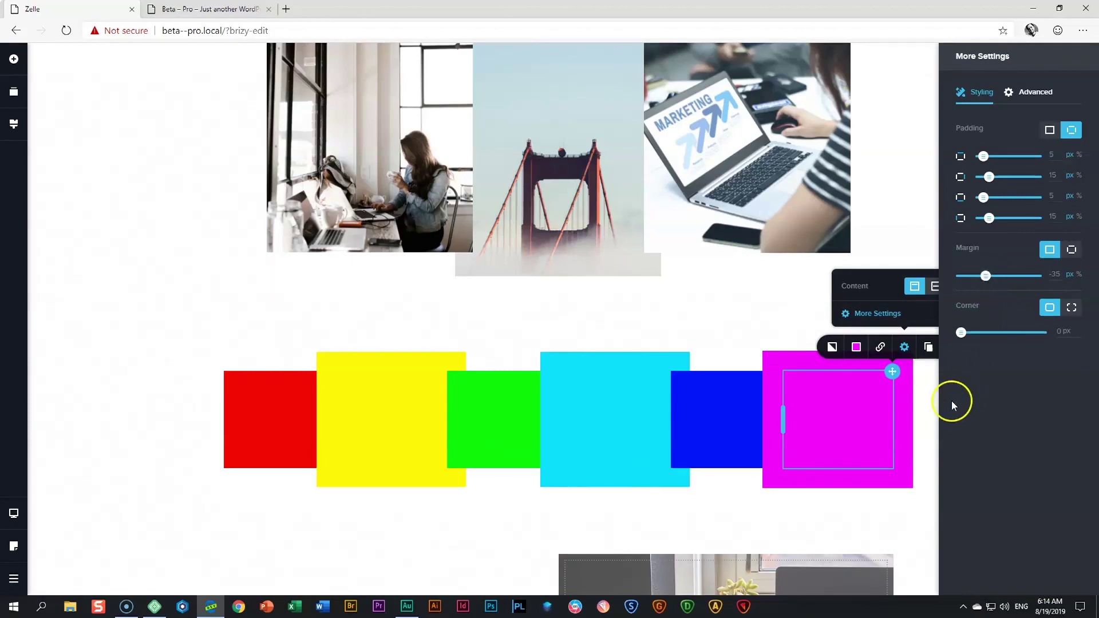
pyautogui.click(928, 407)
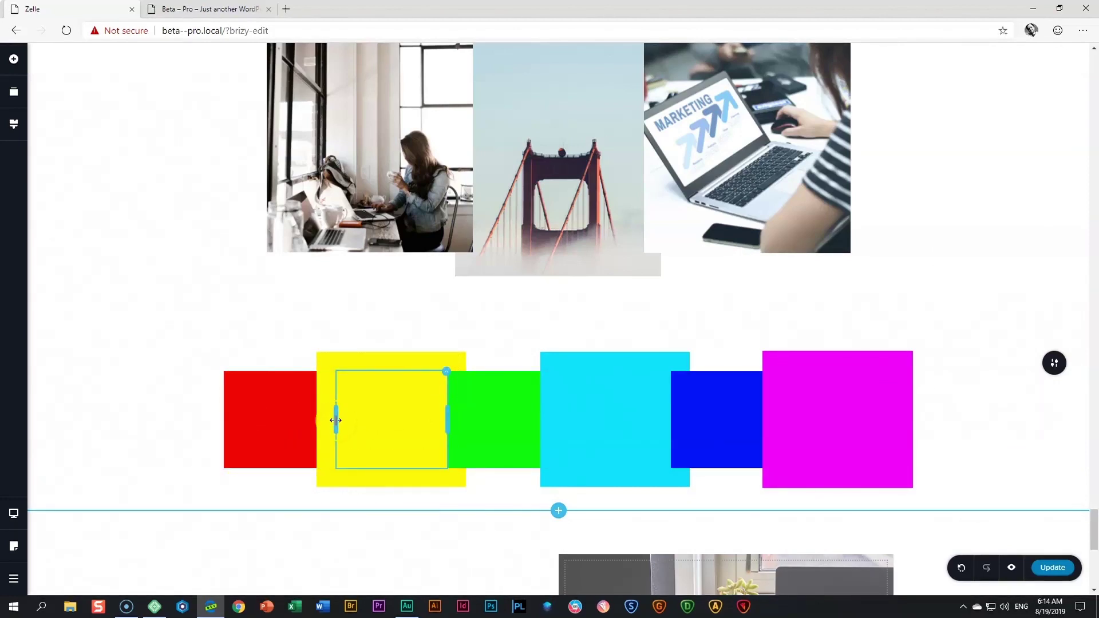
pyautogui.click(278, 415)
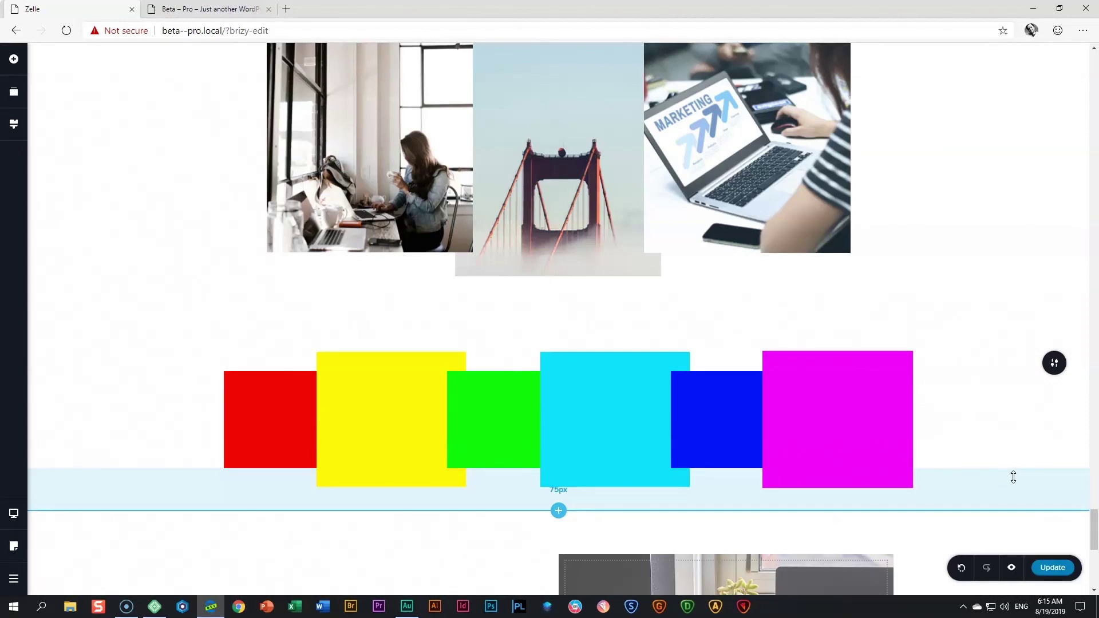
pyautogui.click(809, 410)
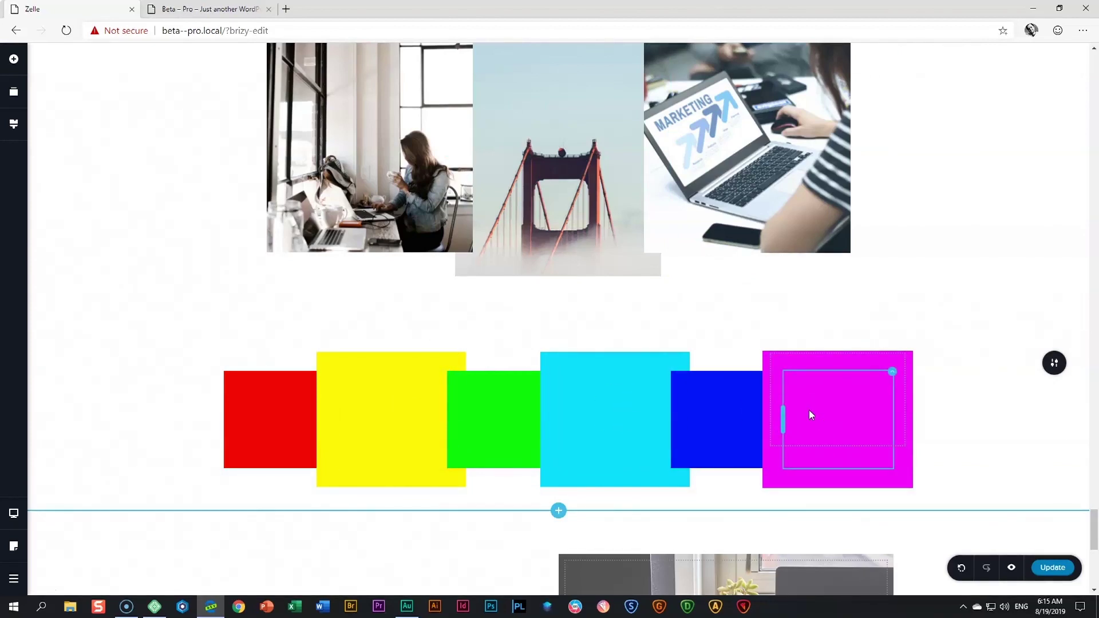
pyautogui.click(850, 394)
pyautogui.click(256, 419)
pyautogui.click(673, 416)
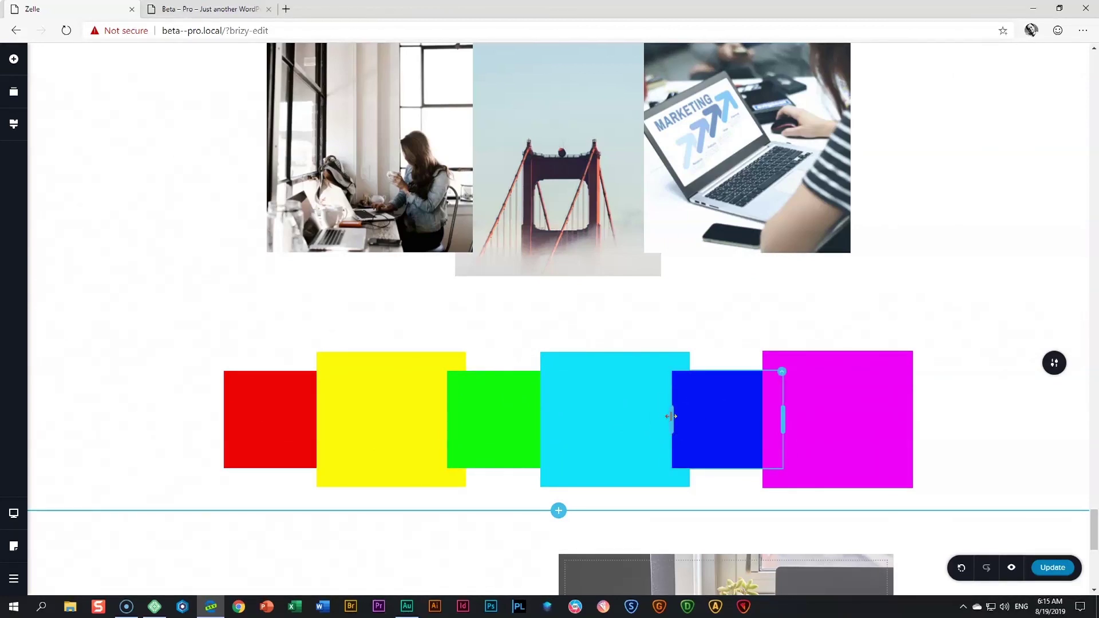
pyautogui.click(794, 407)
pyautogui.click(569, 423)
pyautogui.click(529, 424)
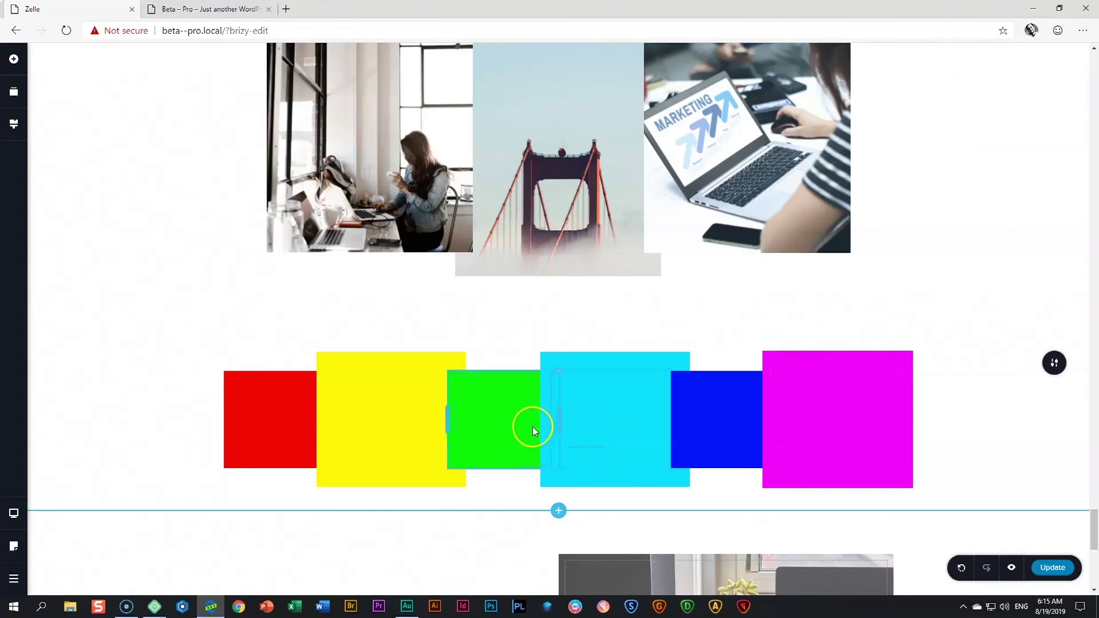
pyautogui.click(410, 425)
pyautogui.click(292, 420)
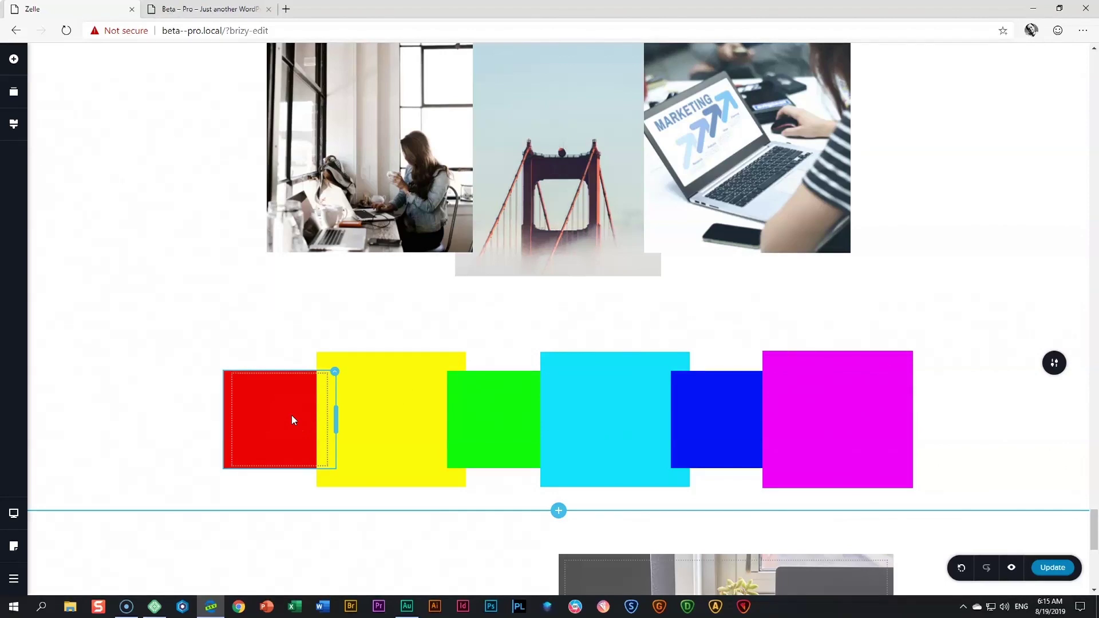
pyautogui.click(400, 384)
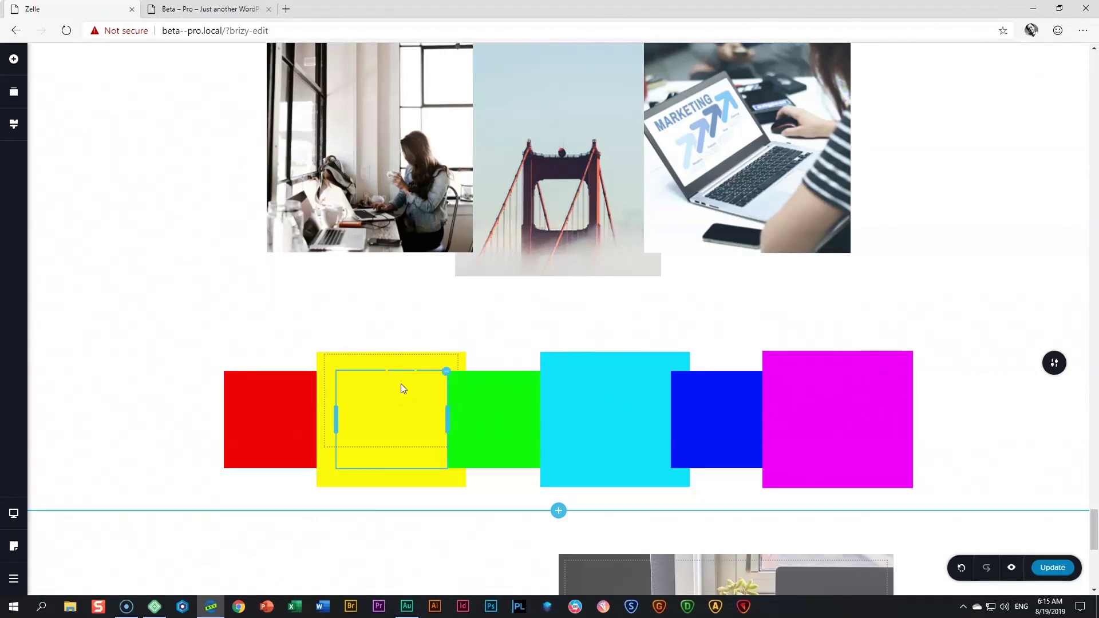
pyautogui.click(422, 362)
pyautogui.click(228, 398)
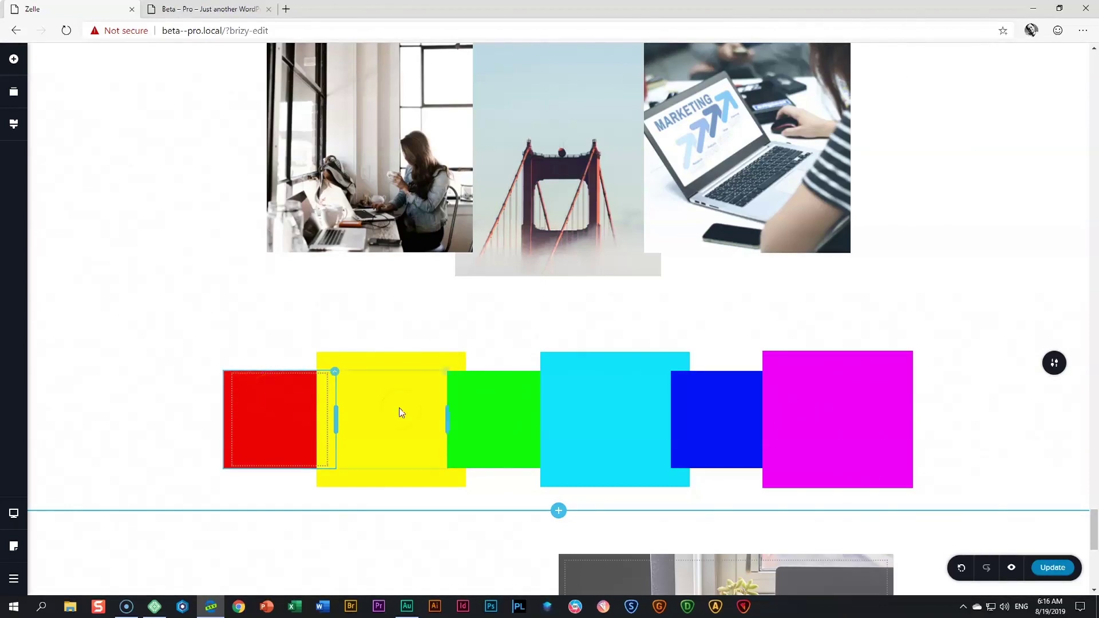
pyautogui.click(465, 414)
pyautogui.click(679, 412)
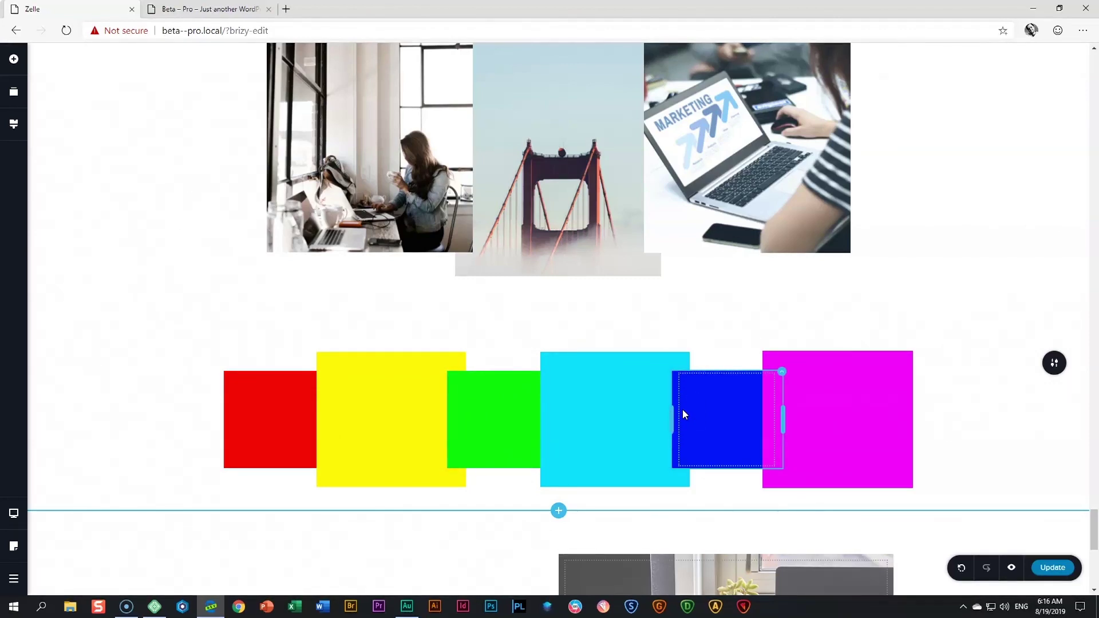
pyautogui.click(596, 437)
pyautogui.click(789, 418)
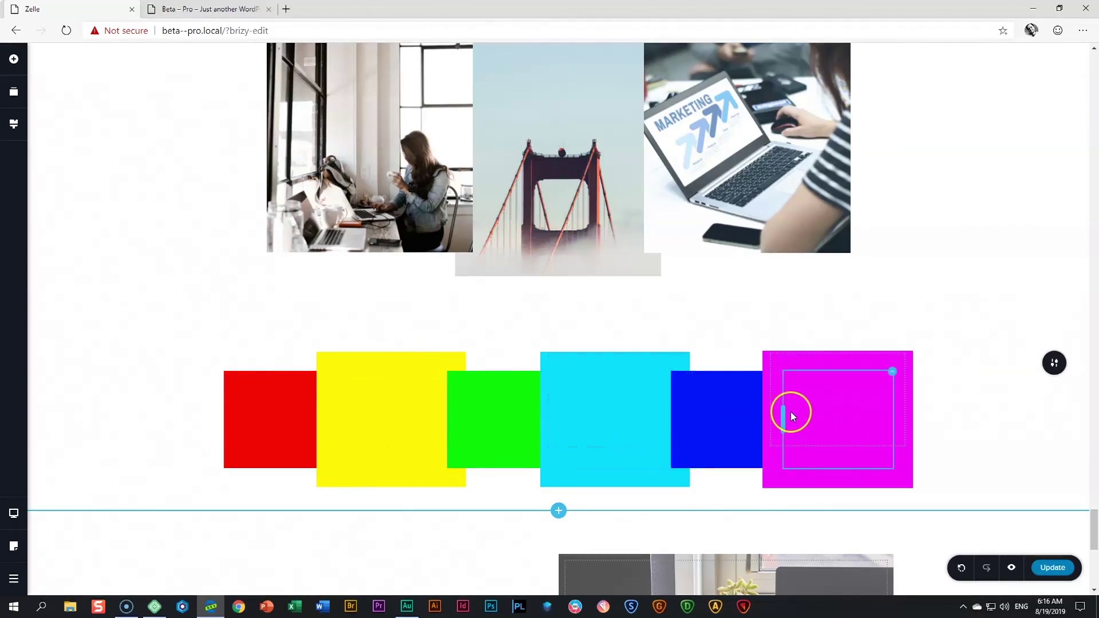
pyautogui.click(425, 375)
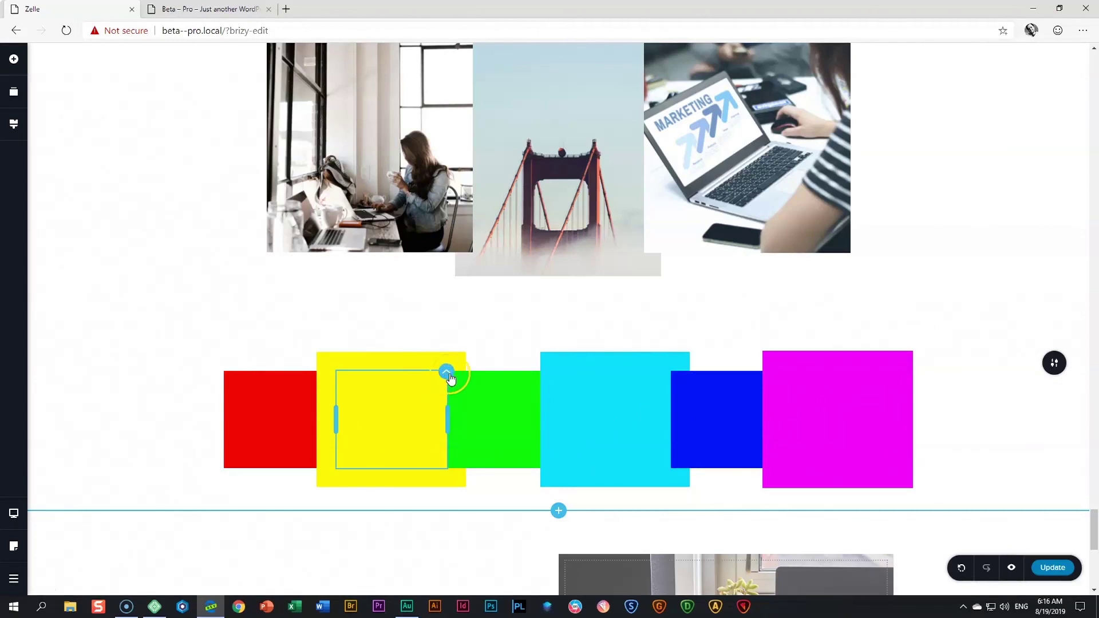
# Check the yellow column's advanced settings, then raise the red column's Z-index to 1.
pyautogui.click(449, 376)
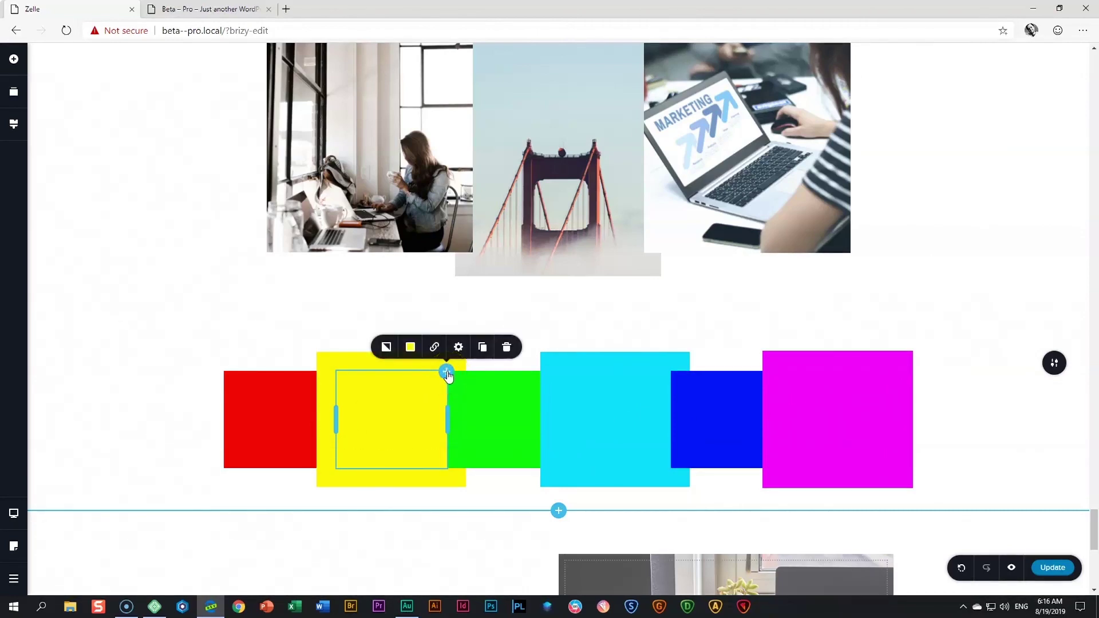
pyautogui.click(459, 347)
pyautogui.click(432, 313)
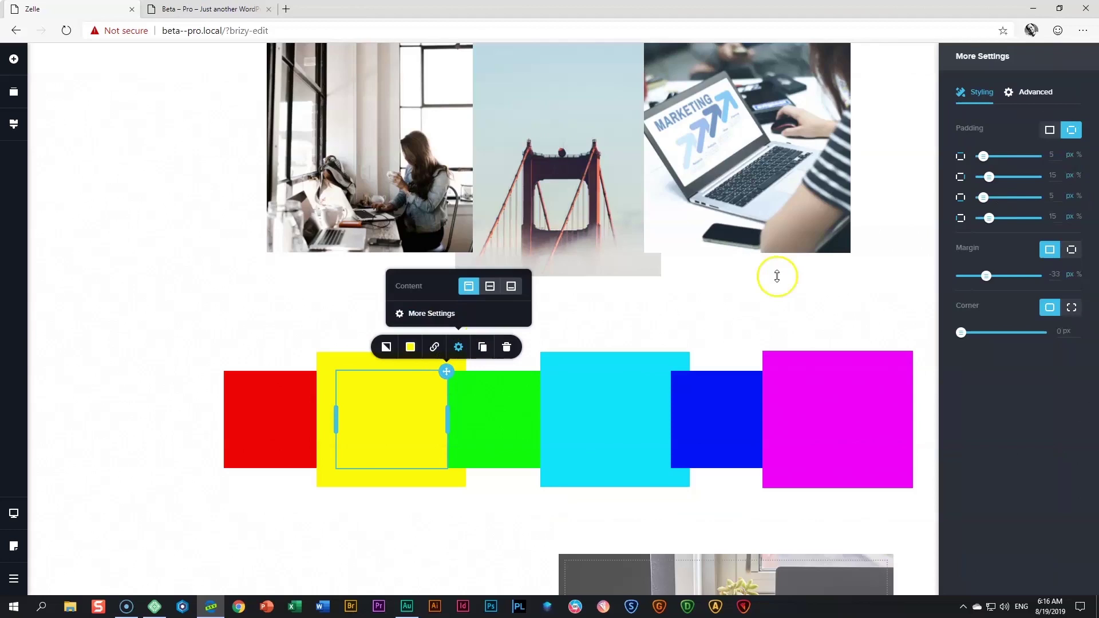
pyautogui.click(1036, 92)
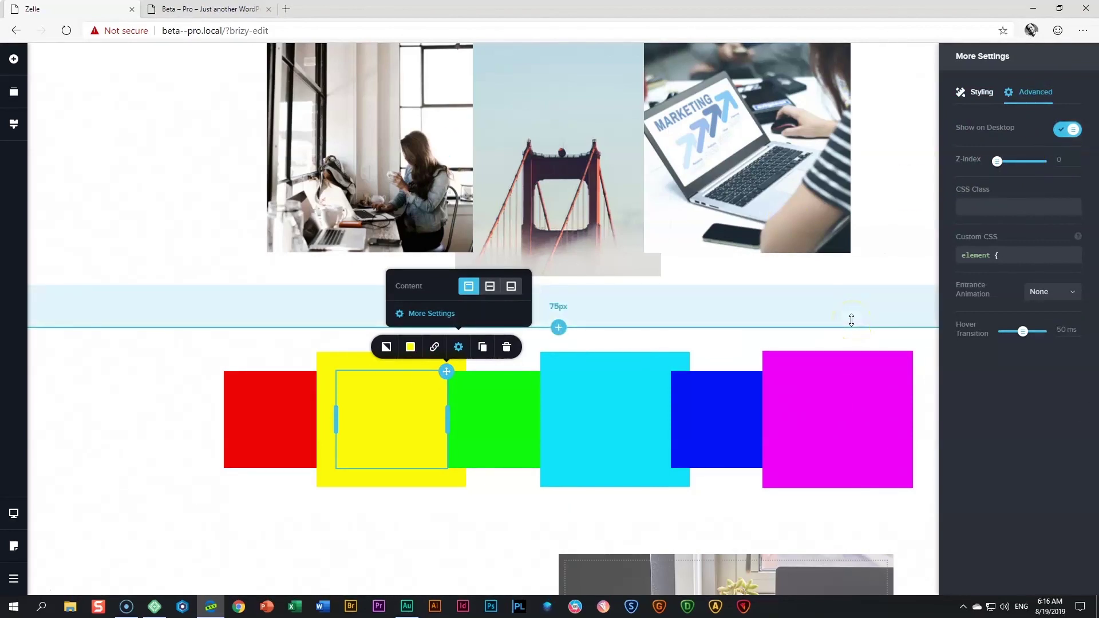
pyautogui.click(287, 415)
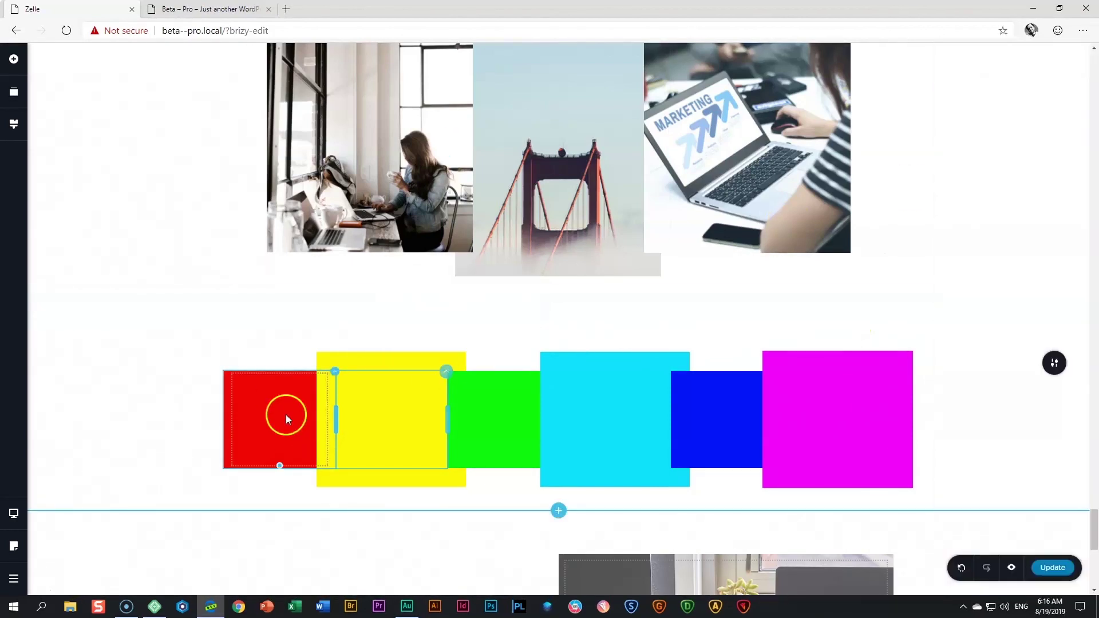
pyautogui.click(335, 366)
pyautogui.click(346, 347)
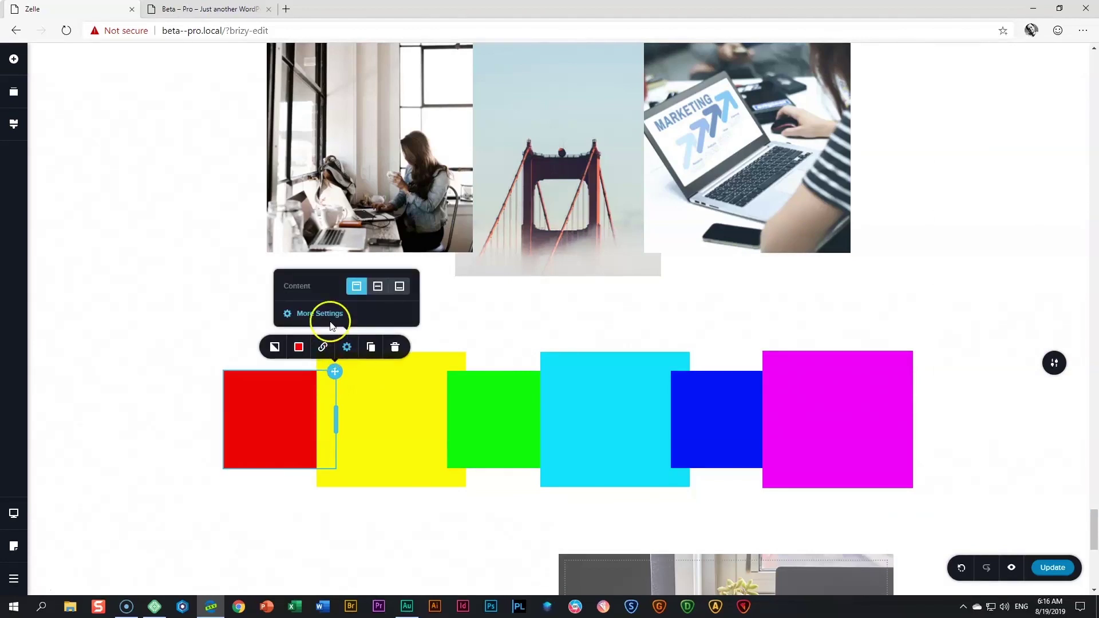
pyautogui.click(330, 323)
pyautogui.click(1031, 92)
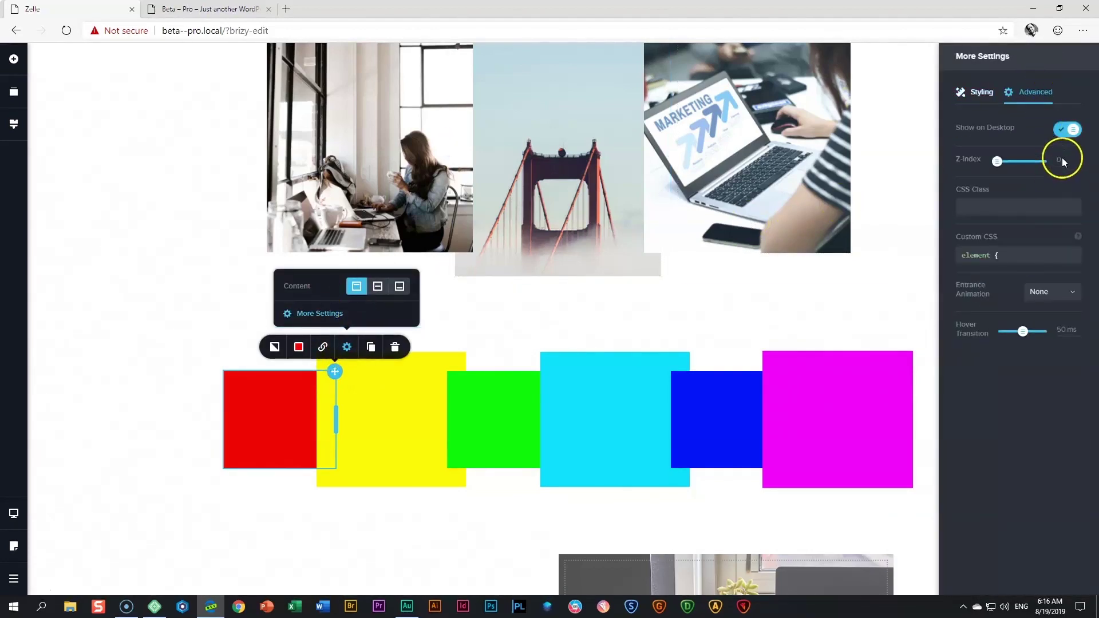
pyautogui.moveTo(996, 160); pyautogui.dragTo(998, 160)
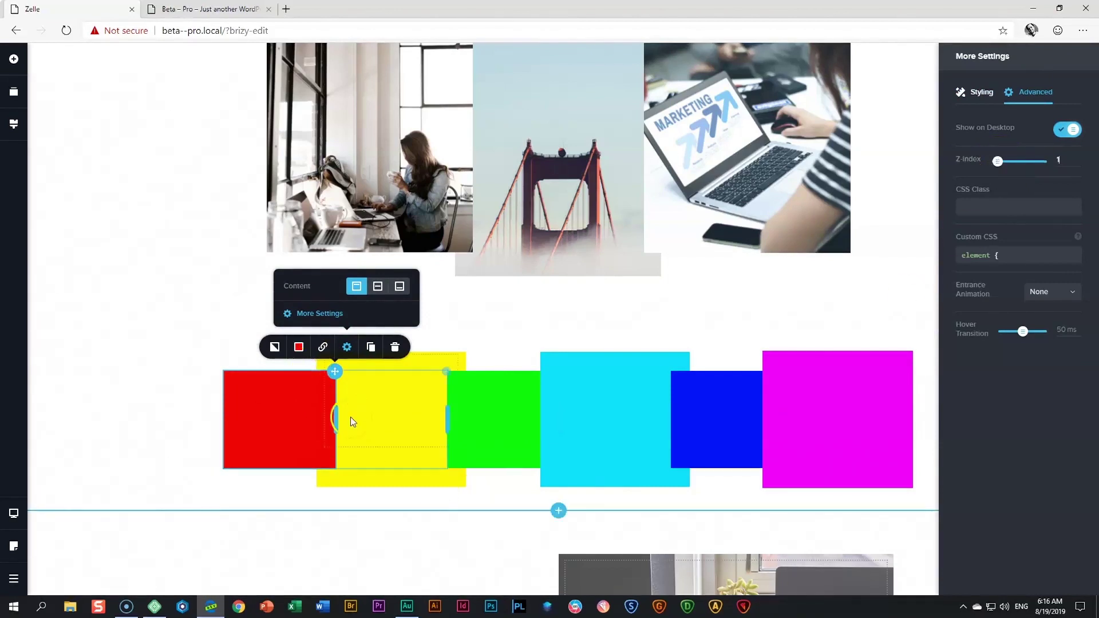
# Inspect the red, yellow and green boxes' overlap, ending with the cyan box selected.
pyautogui.click(371, 417)
pyautogui.click(240, 436)
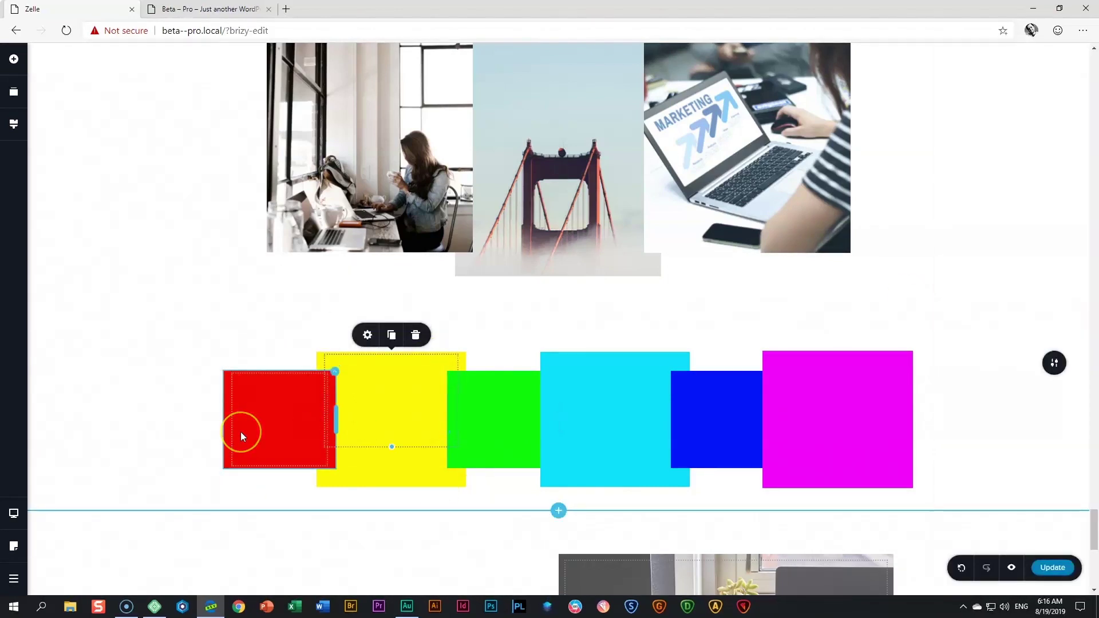
pyautogui.click(305, 393)
pyautogui.click(474, 387)
pyautogui.click(450, 357)
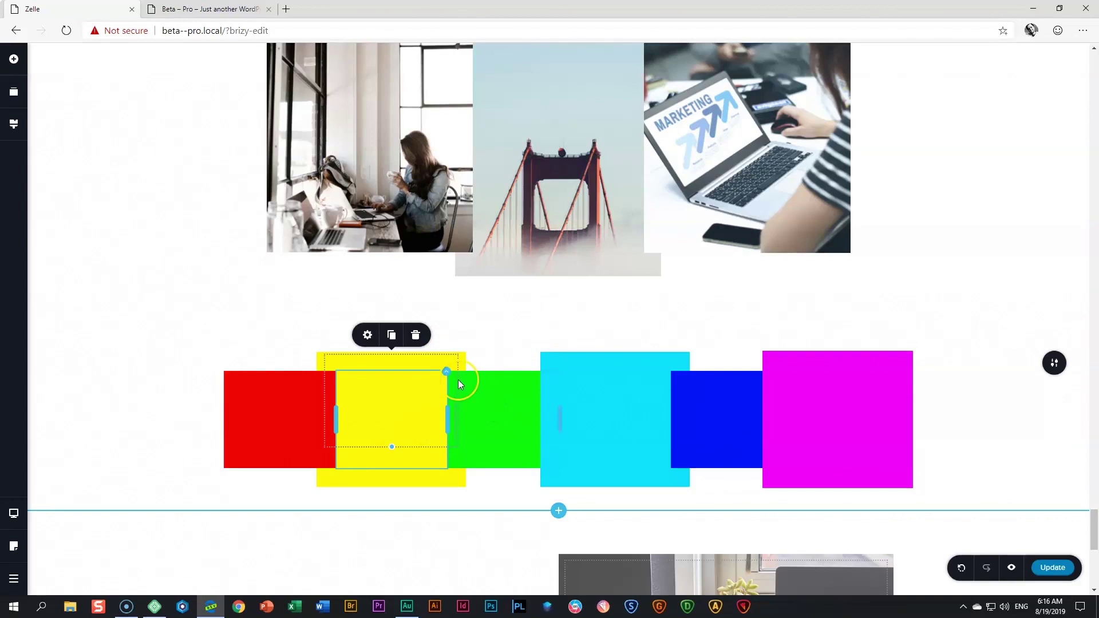
pyautogui.click(476, 380)
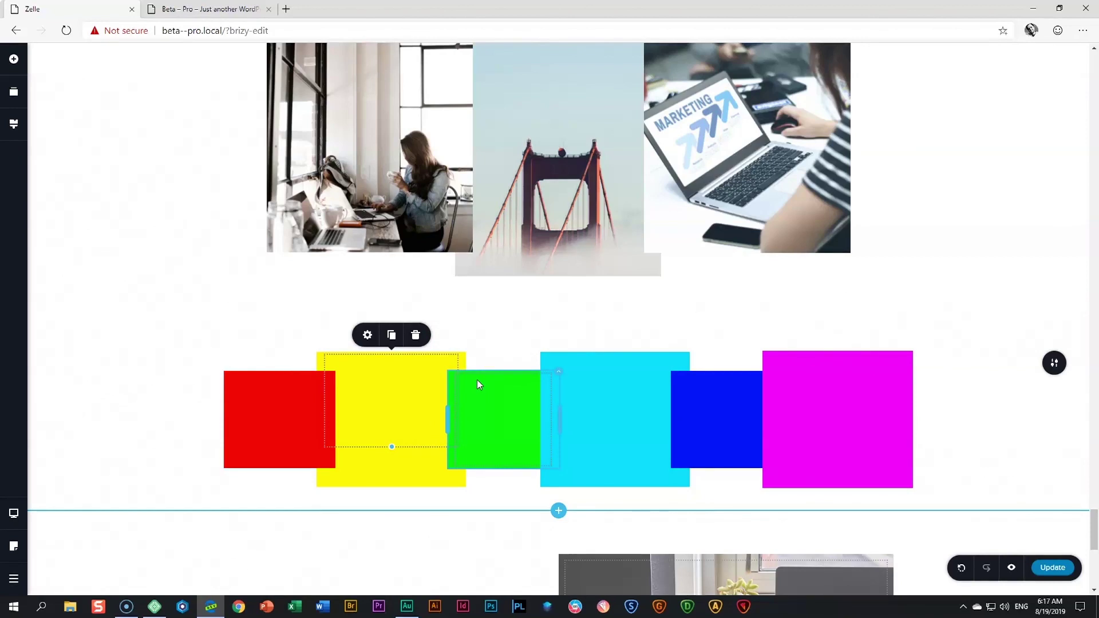
pyautogui.click(609, 444)
# Raise the green box's Z-index so it sits in front of the cyan box.
pyautogui.click(559, 380)
pyautogui.click(570, 347)
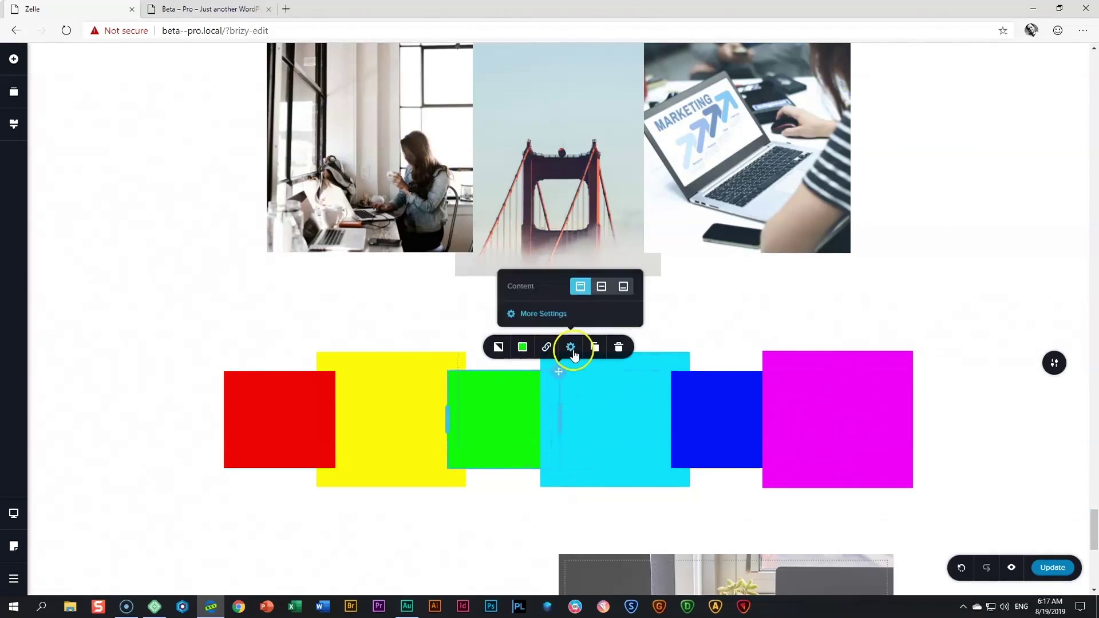
pyautogui.click(554, 315)
pyautogui.click(1051, 94)
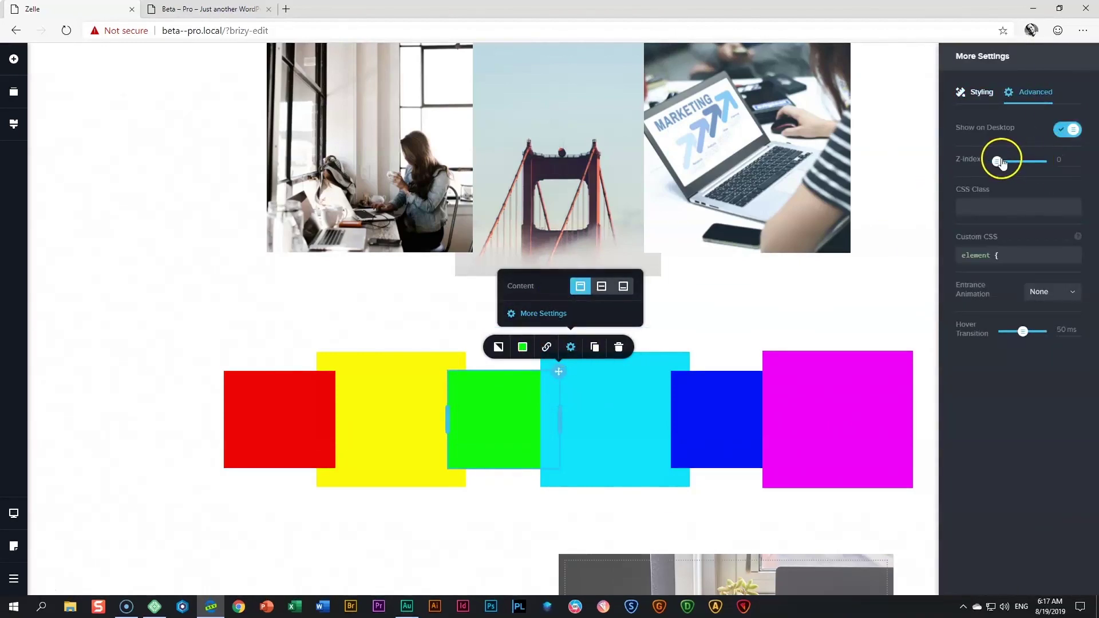
pyautogui.moveTo(1003, 159); pyautogui.dragTo(998, 160)
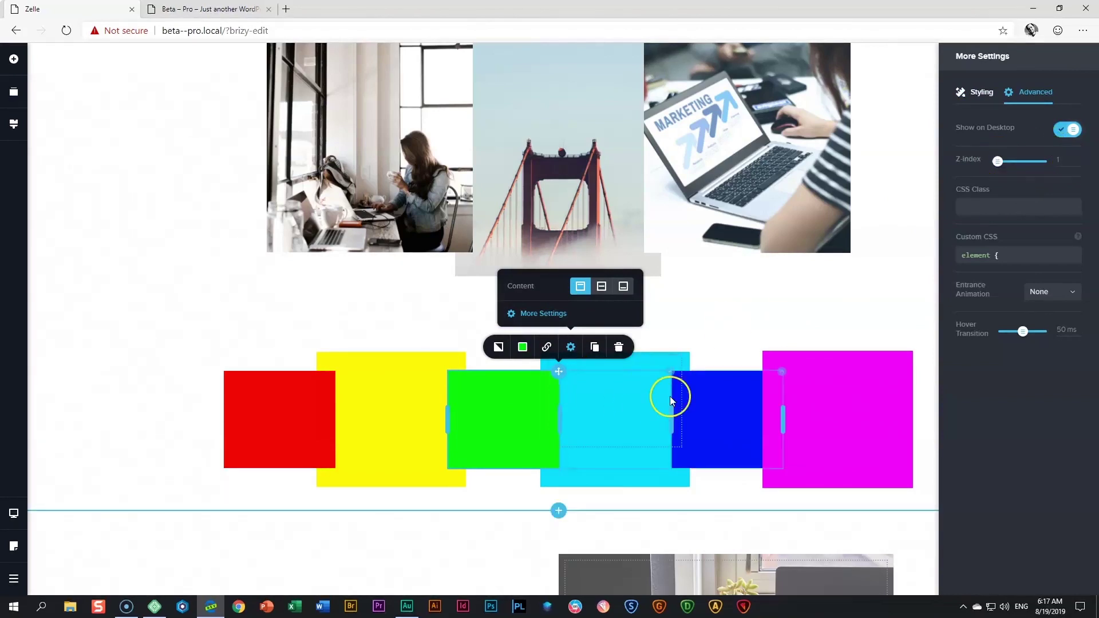
# Raise the blue box's Z-index to 1 so it sits in front of magenta.
pyautogui.click(720, 395)
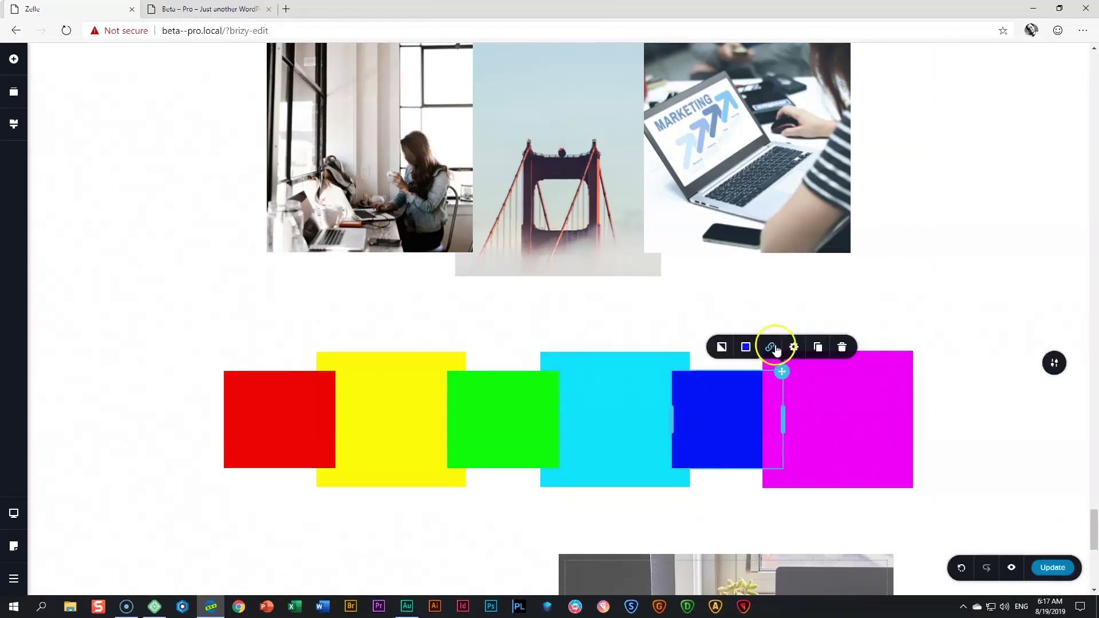
pyautogui.click(795, 350)
pyautogui.click(776, 319)
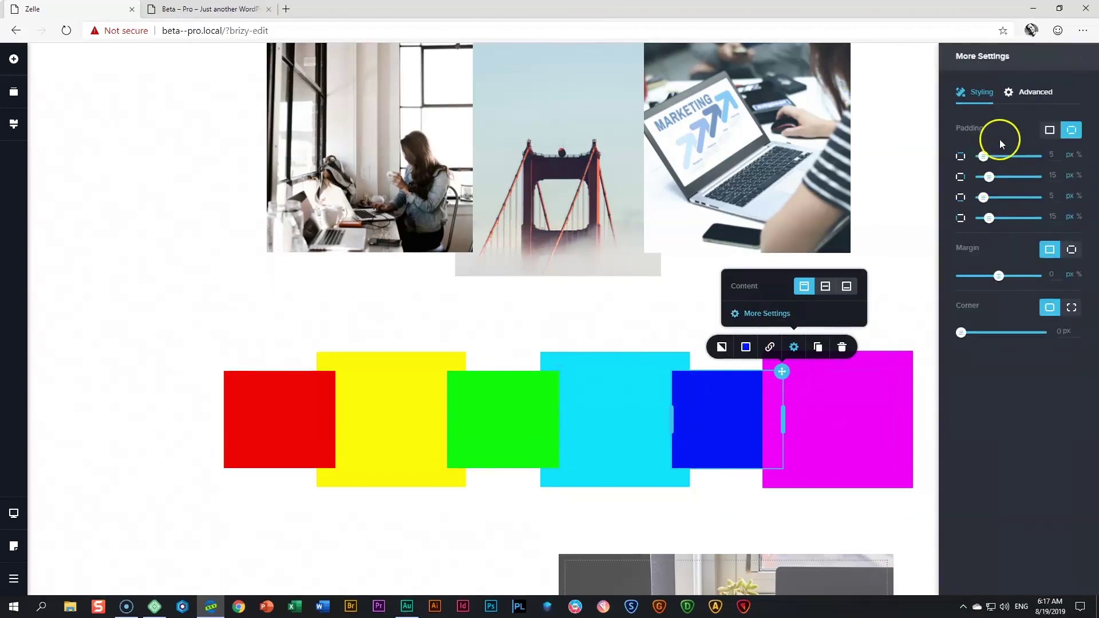
pyautogui.click(1035, 92)
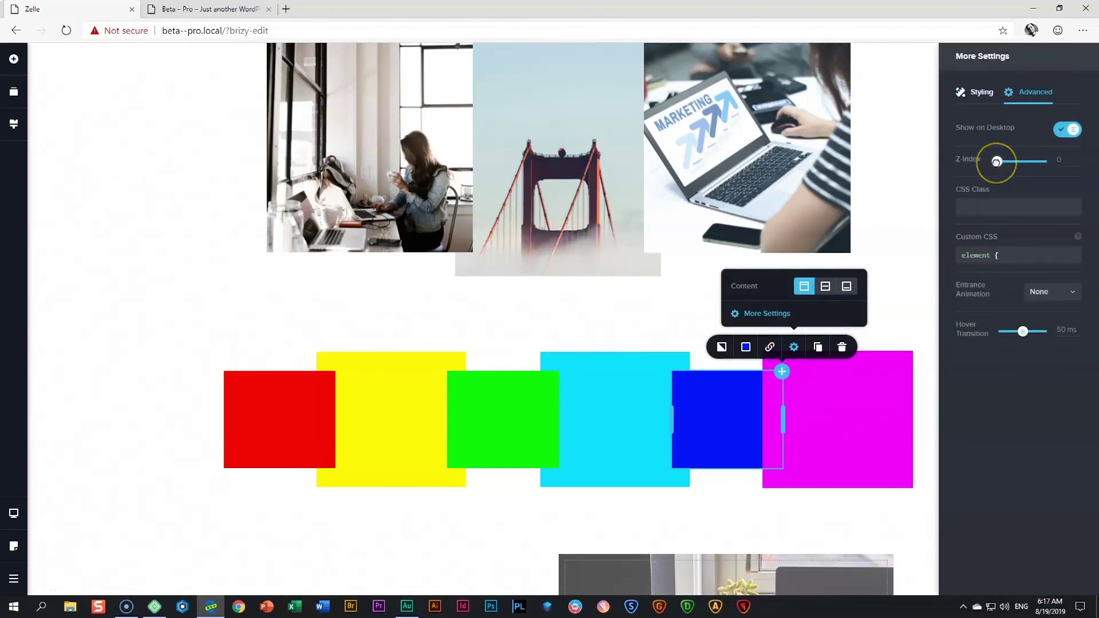
pyautogui.moveTo(997, 162); pyautogui.dragTo(998, 162)
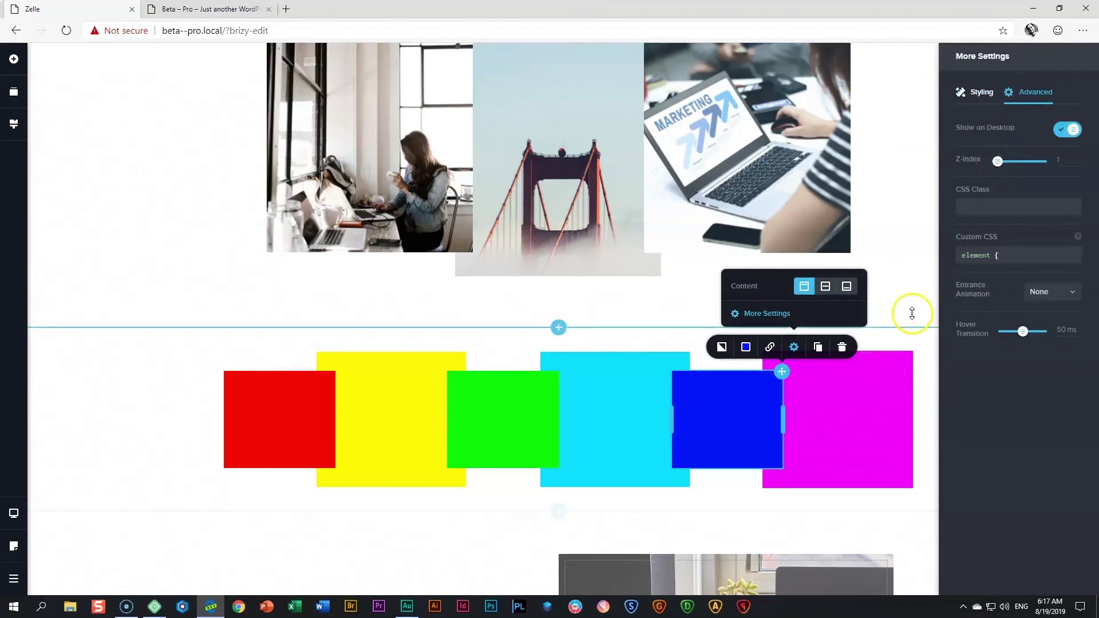
pyautogui.click(925, 439)
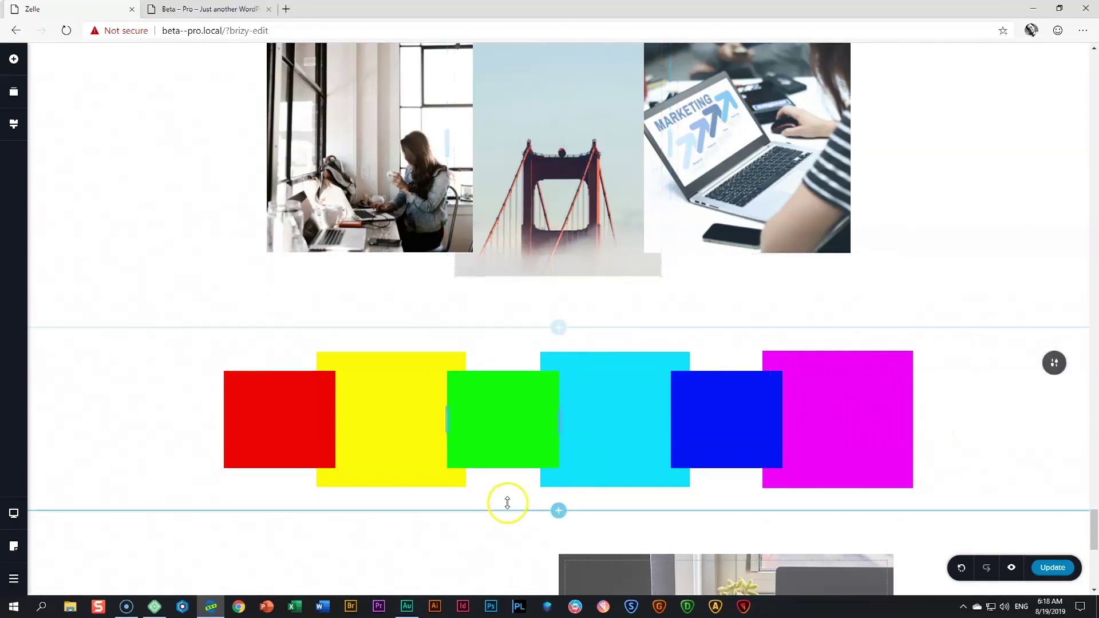
# Add a blank three-column block below the coloured boxes with an Image element in each column.
pyautogui.click(559, 512)
pyautogui.click(348, 173)
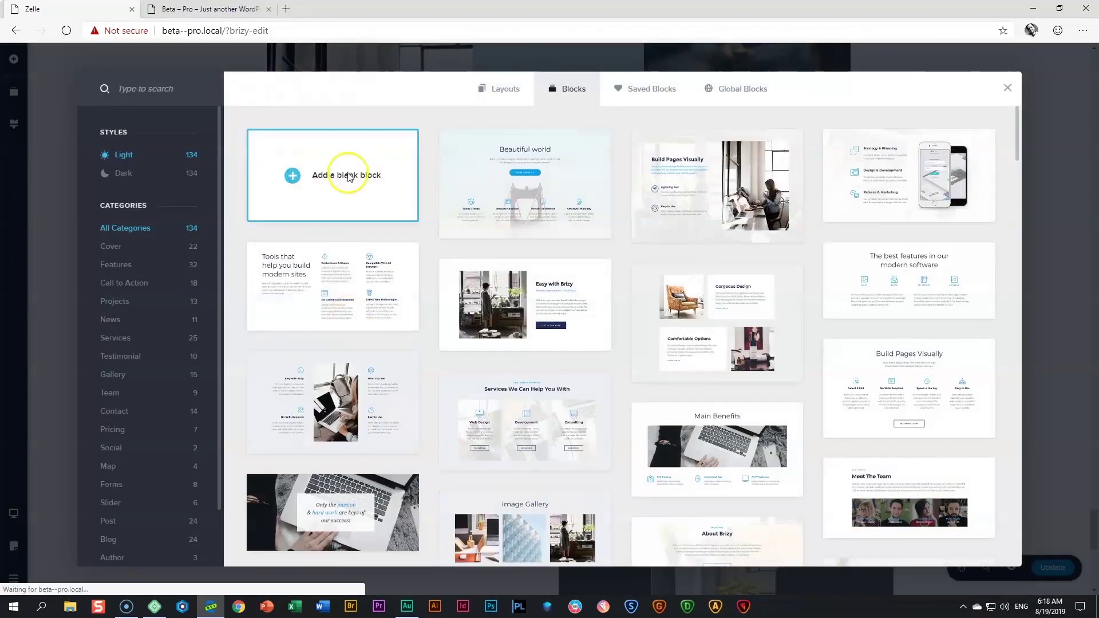
pyautogui.scroll(1, 520, 308)
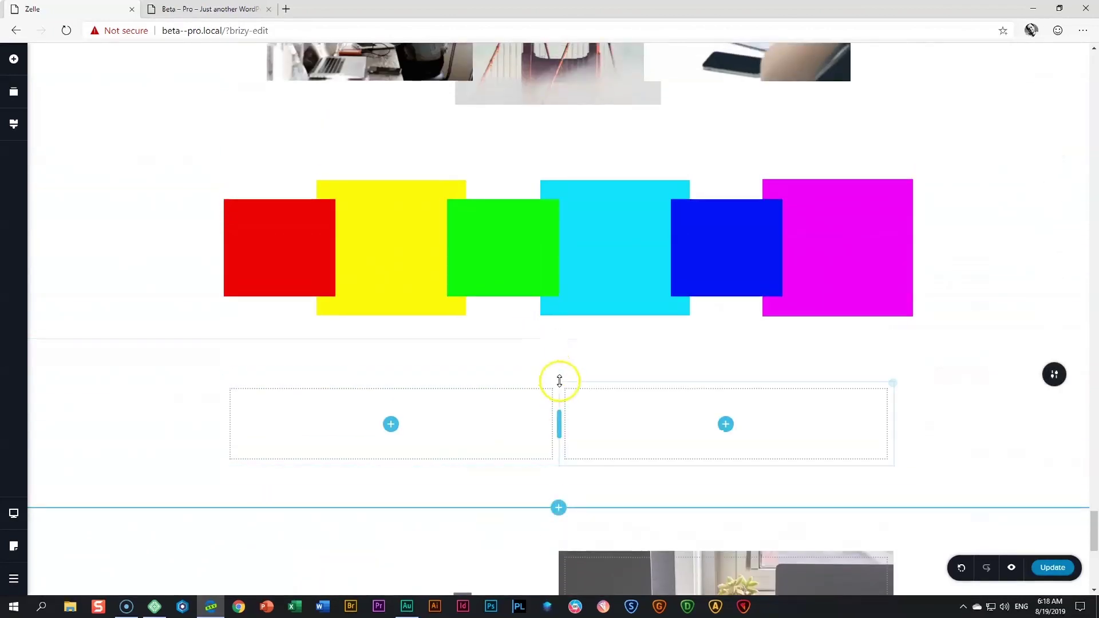
pyautogui.click(559, 381)
pyautogui.click(559, 361)
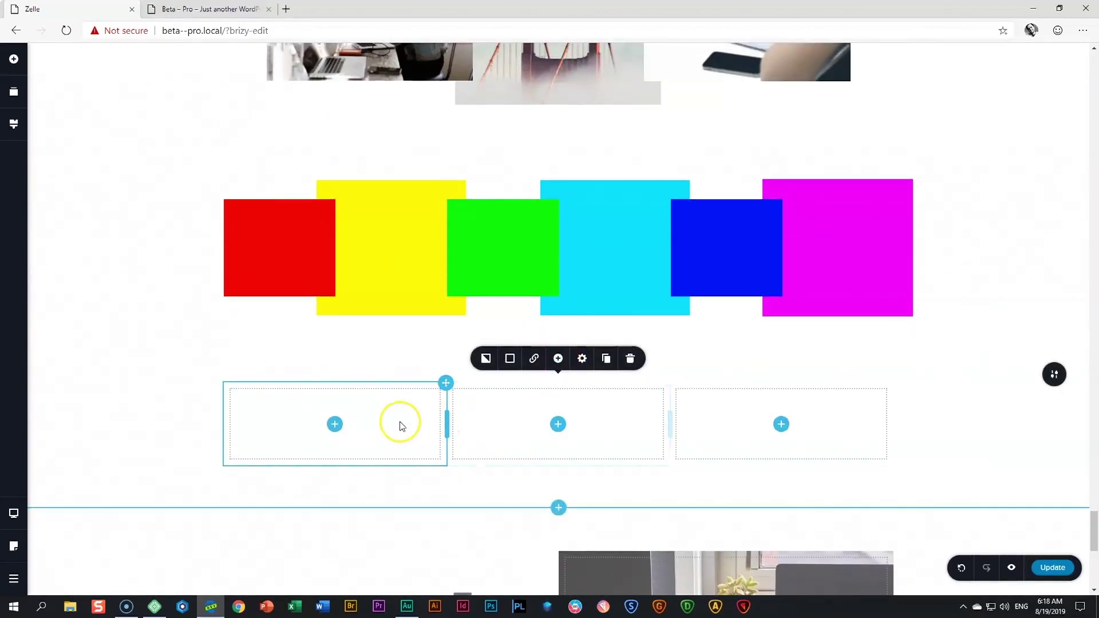
pyautogui.click(14, 59)
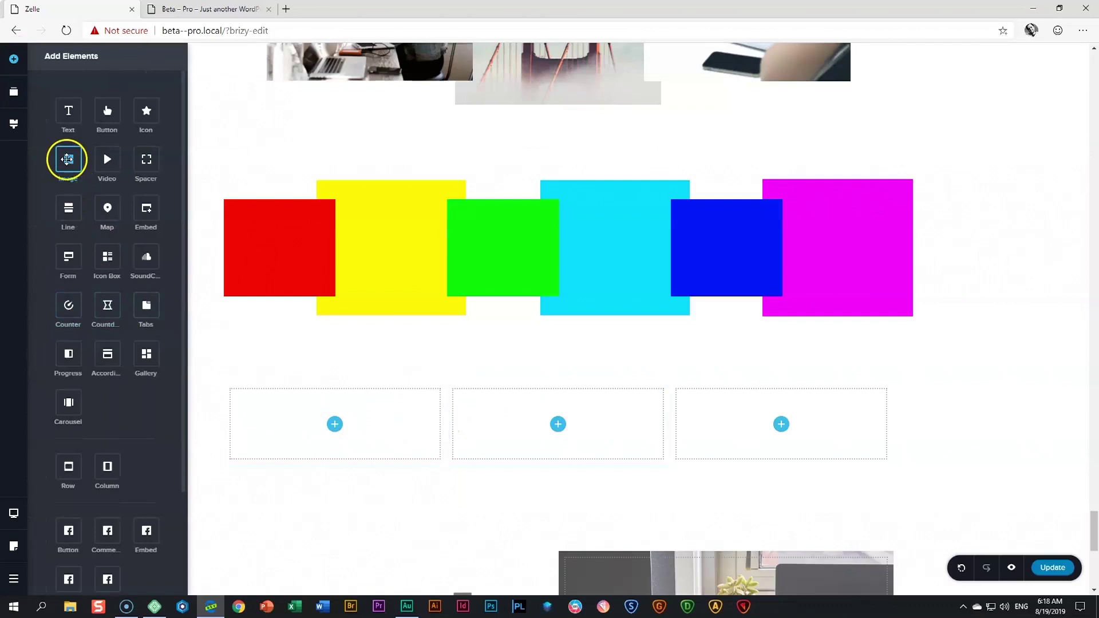
pyautogui.moveTo(68, 159); pyautogui.dragTo(334, 434)
pyautogui.moveTo(74, 162); pyautogui.dragTo(773, 441)
# Assign the flower photo to the left image and the blue-hoodie photo to the middle image.
pyautogui.click(339, 438)
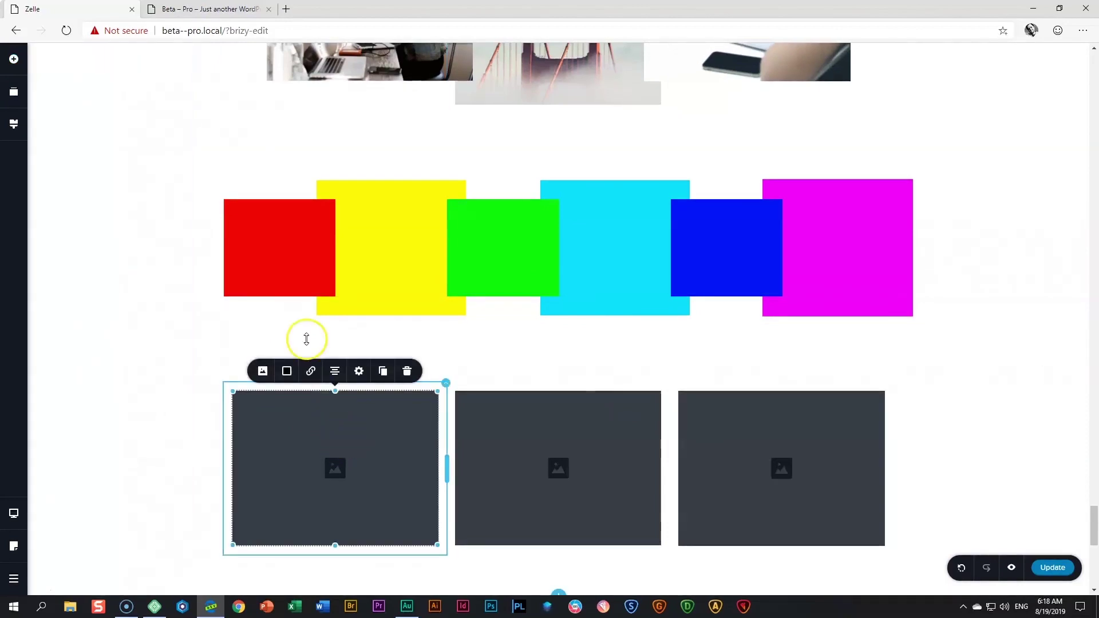
pyautogui.click(261, 372)
pyautogui.click(288, 278)
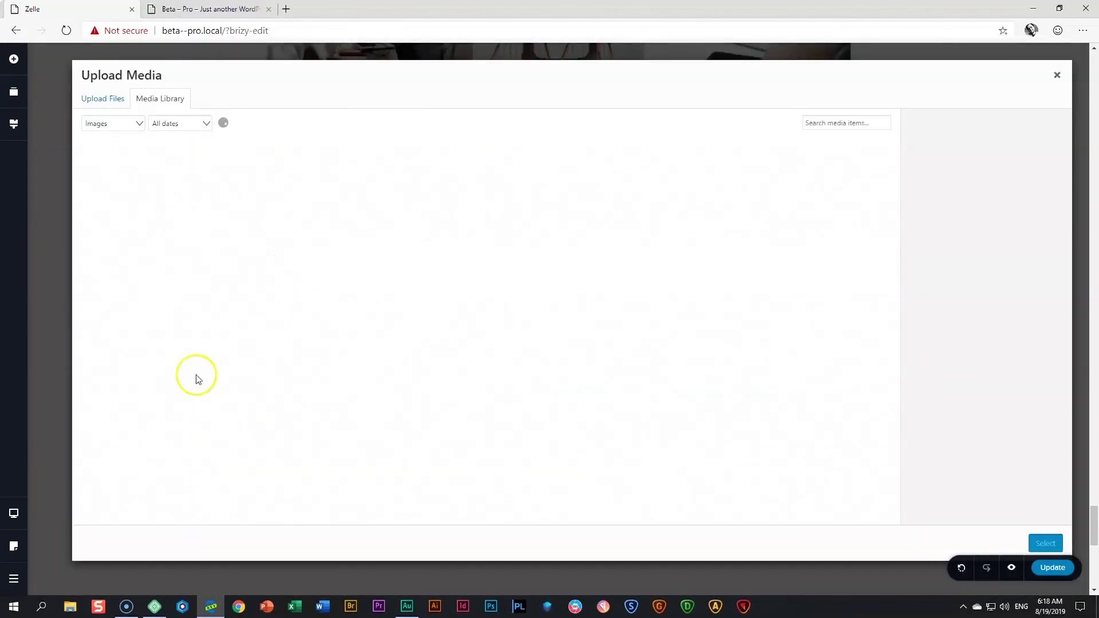
pyautogui.press('Escape')
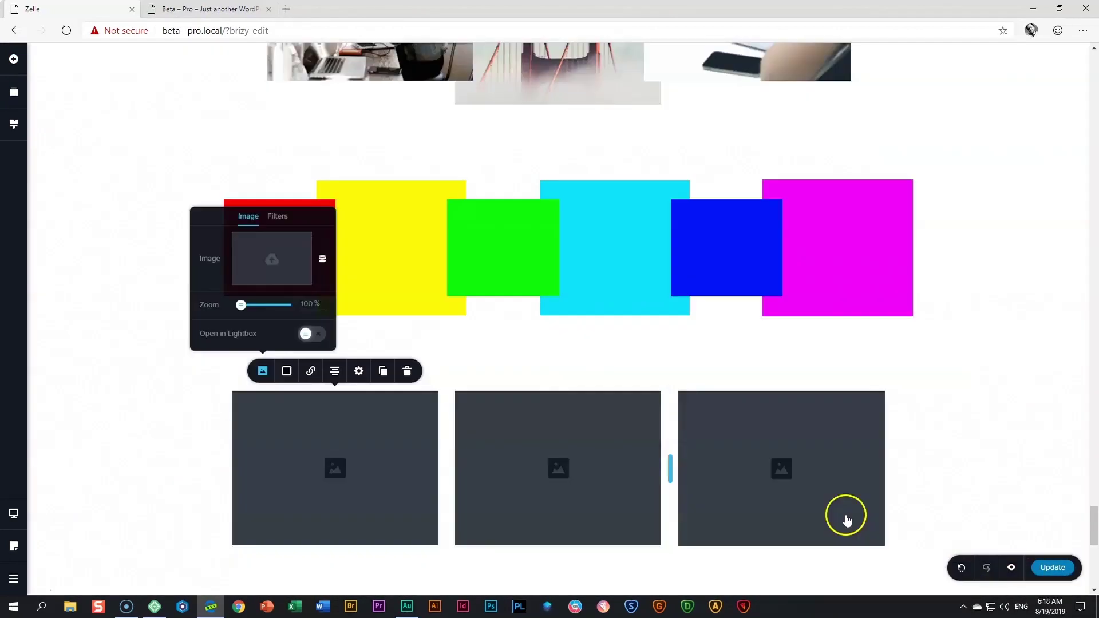
pyautogui.click(589, 442)
pyautogui.click(481, 373)
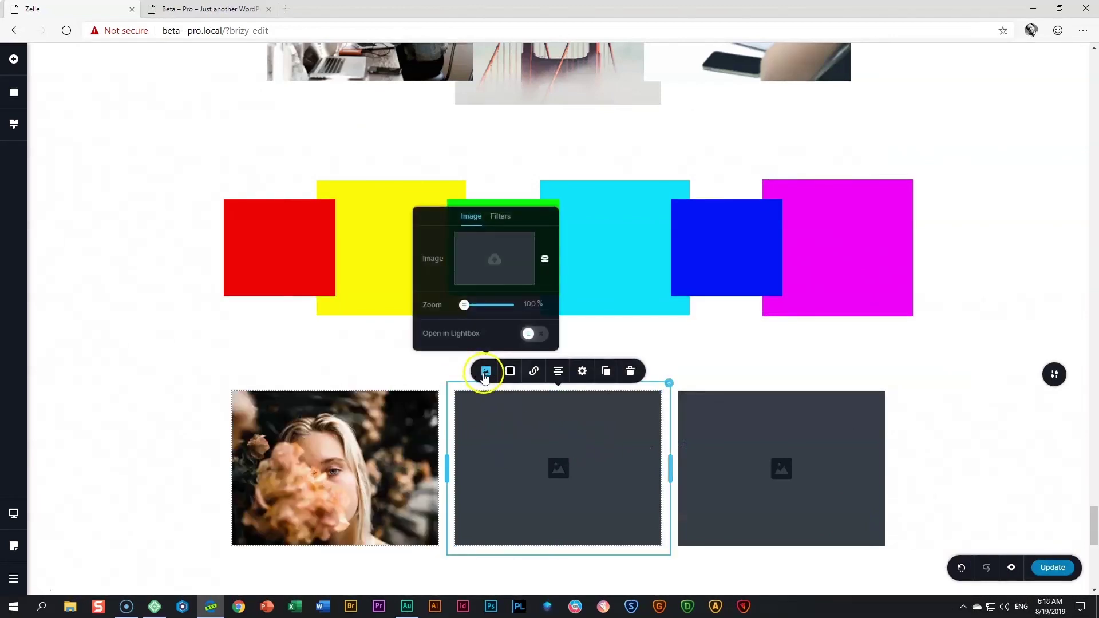
pyautogui.click(493, 258)
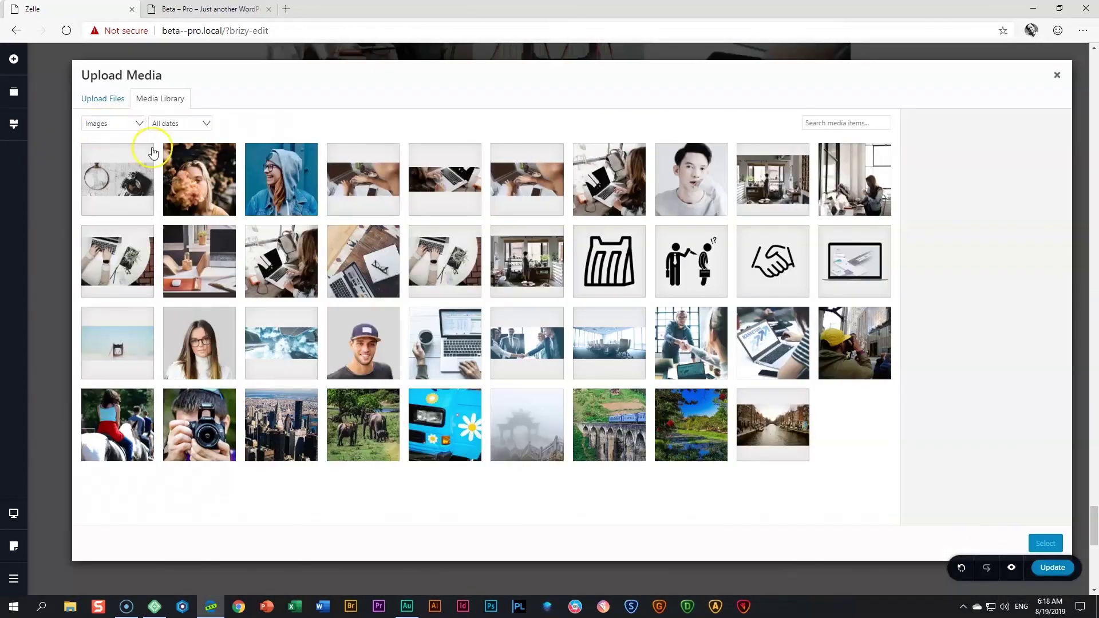
pyautogui.click(281, 179)
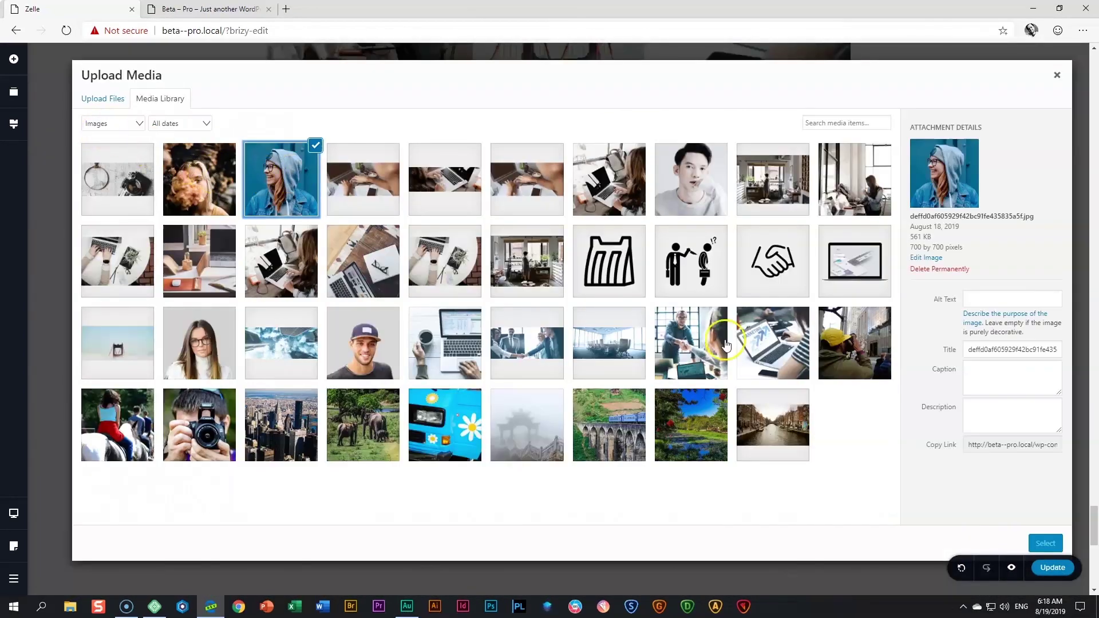
pyautogui.click(1046, 543)
# Set the right image to the young-man photo from the Media Library.
pyautogui.click(753, 461)
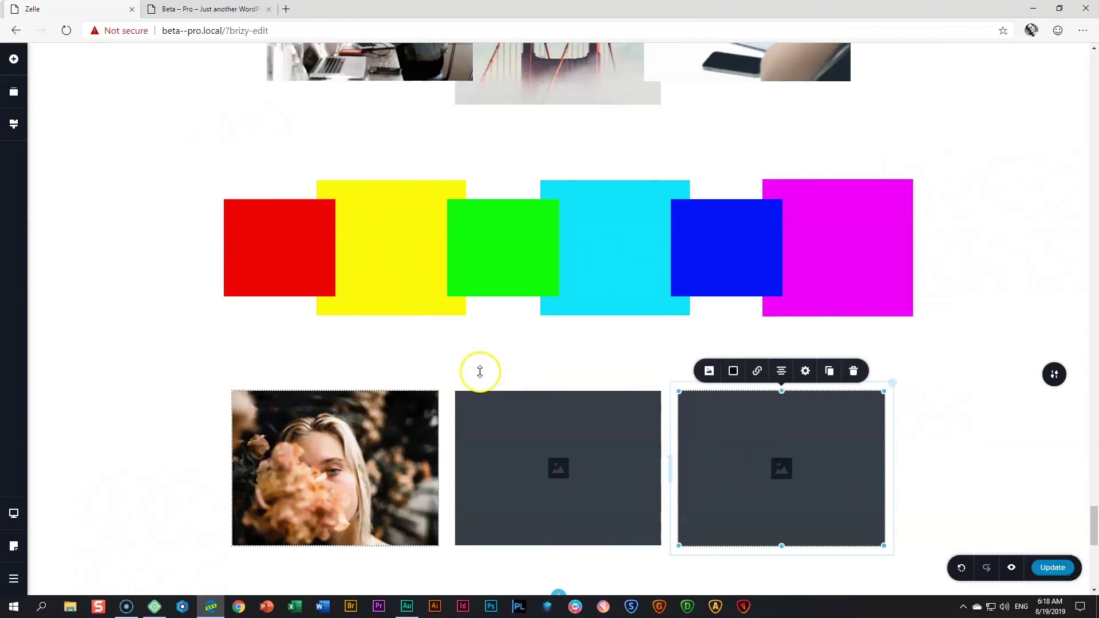
pyautogui.click(709, 371)
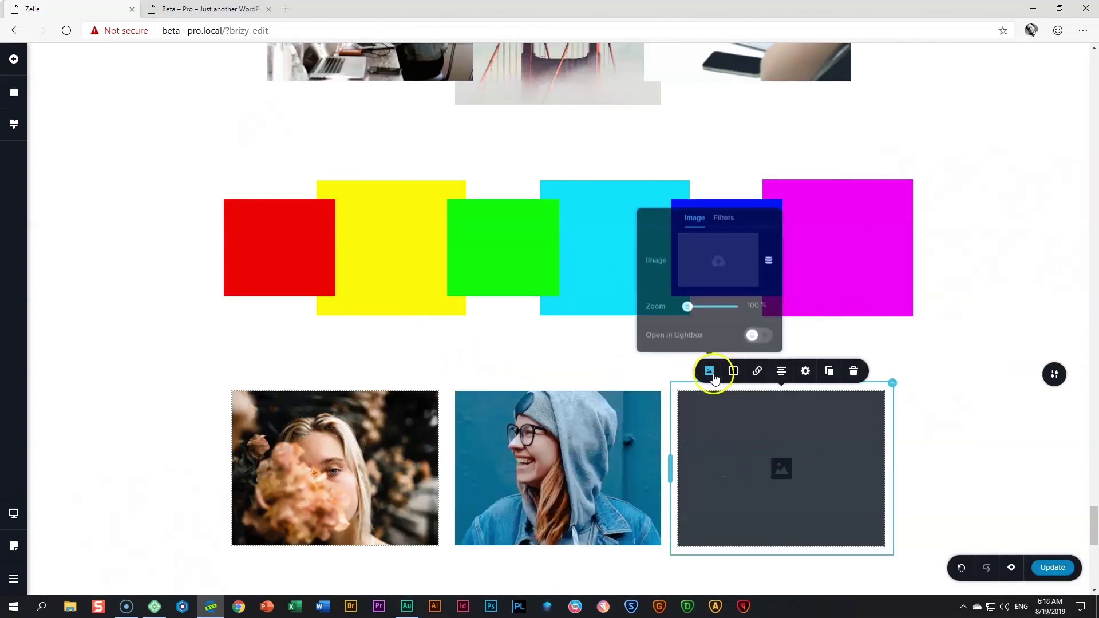
pyautogui.click(717, 261)
pyautogui.click(687, 182)
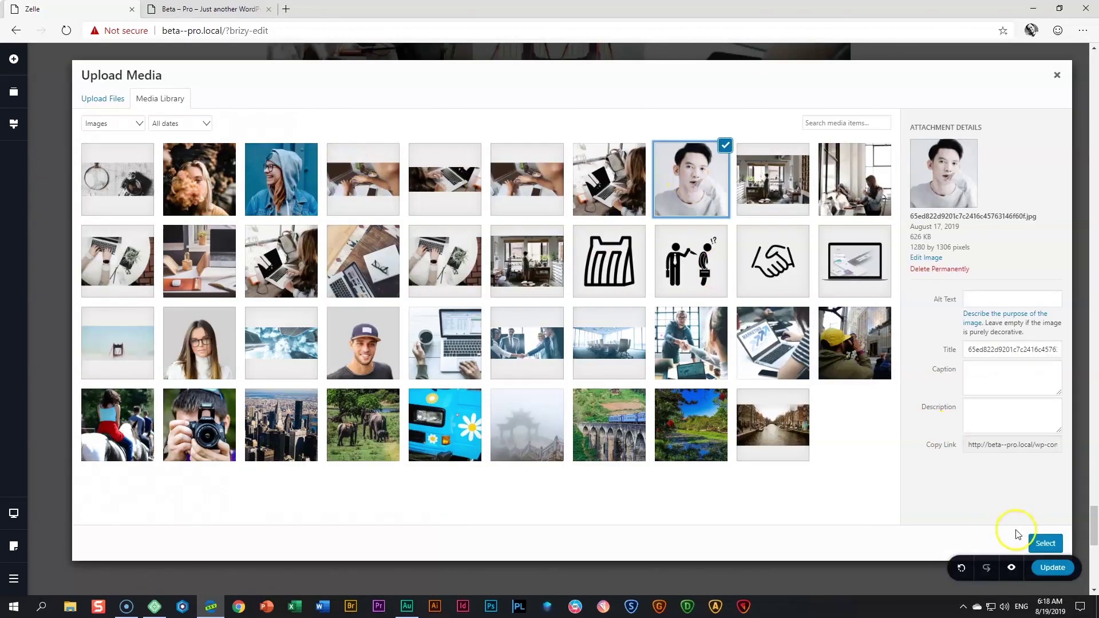
pyautogui.click(1045, 543)
pyautogui.scroll(-2, 587, 436)
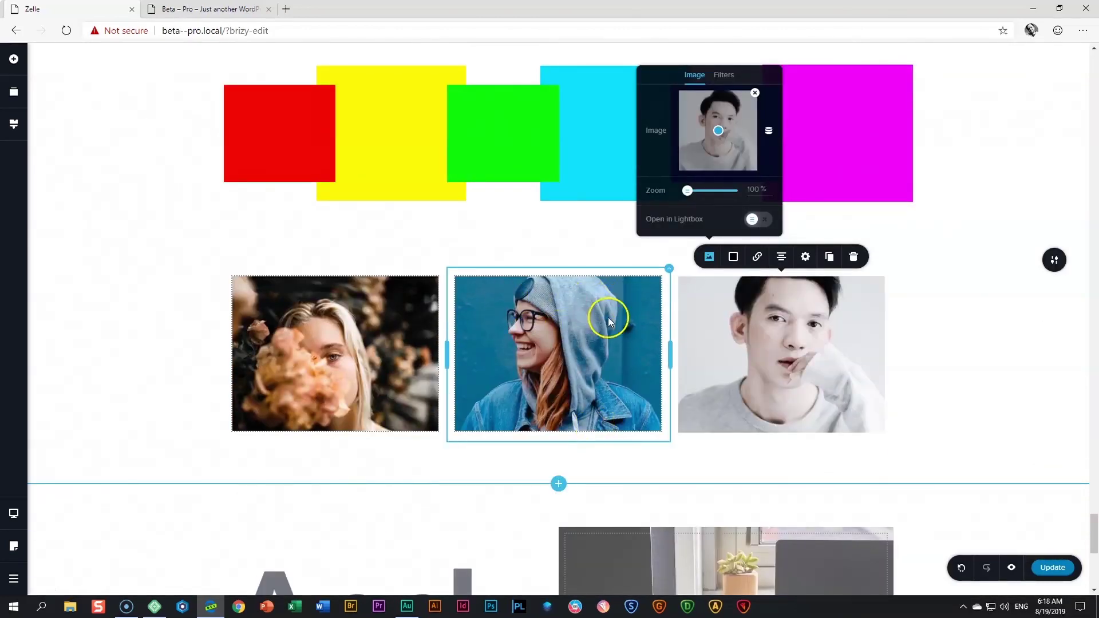
pyautogui.click(555, 324)
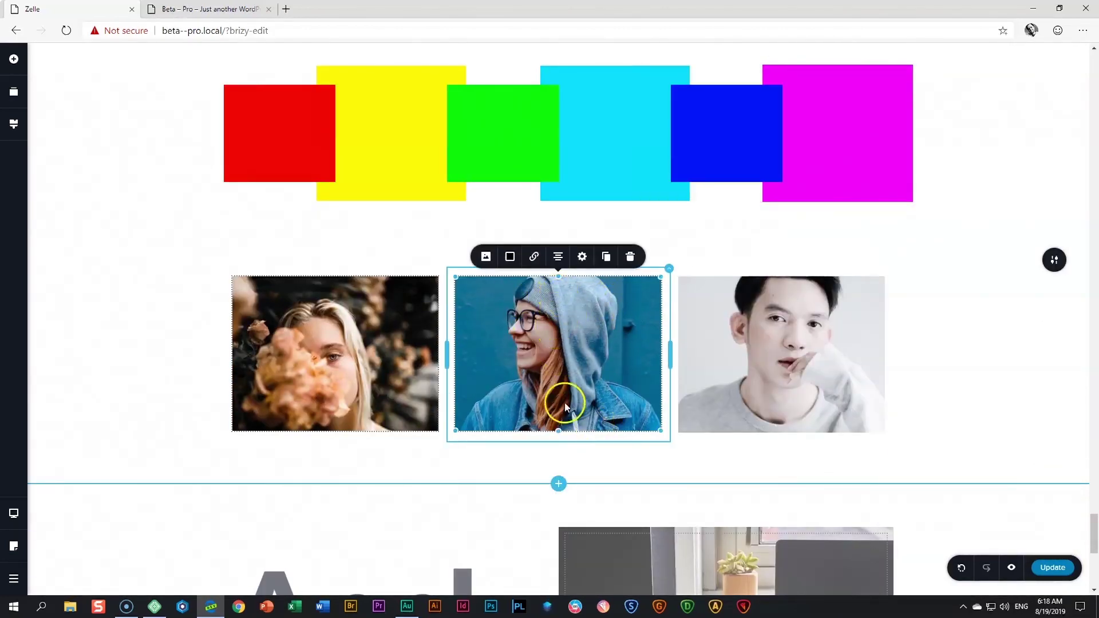
# Stretch the middle hoodie photo taller and vertically centre the left and right photos in their columns.
pyautogui.moveTo(558, 432); pyautogui.dragTo(561, 522)
pyautogui.click(435, 292)
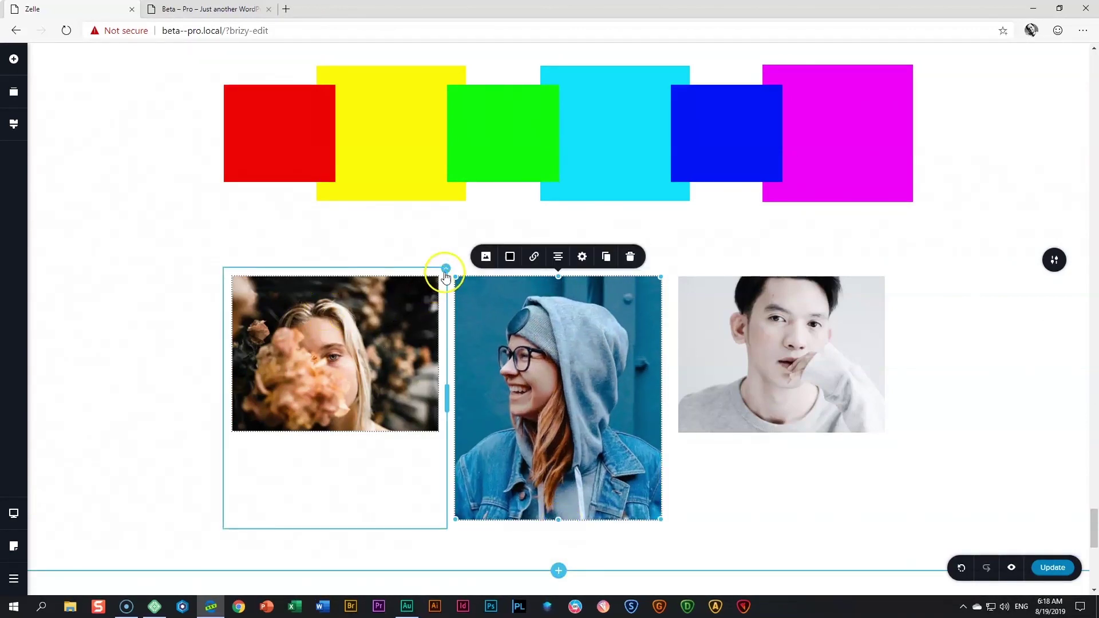
pyautogui.click(466, 252)
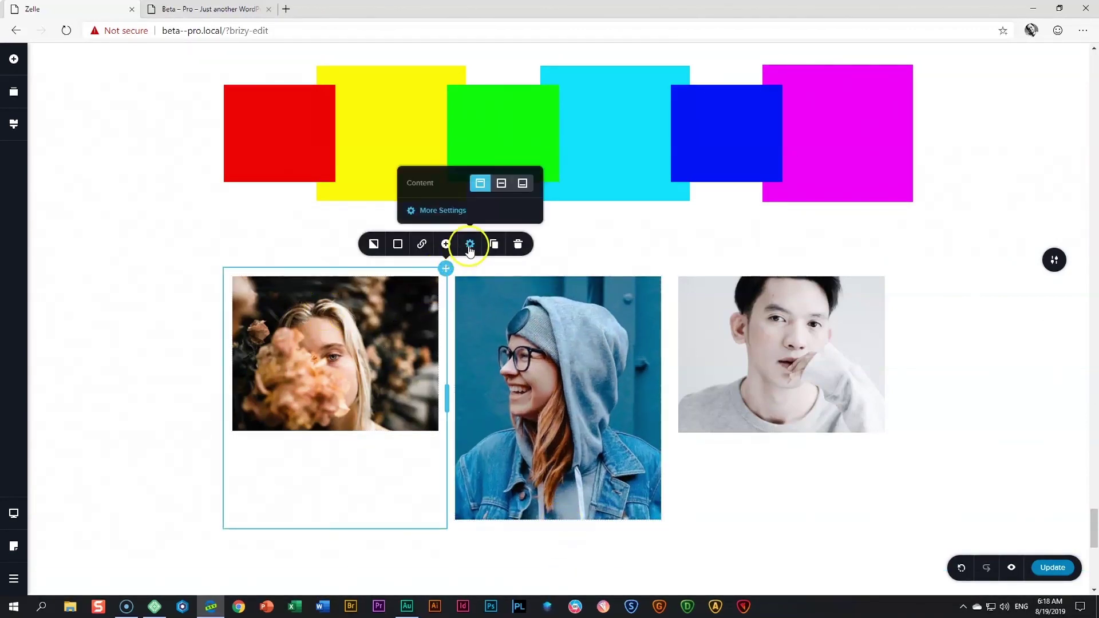
pyautogui.click(502, 183)
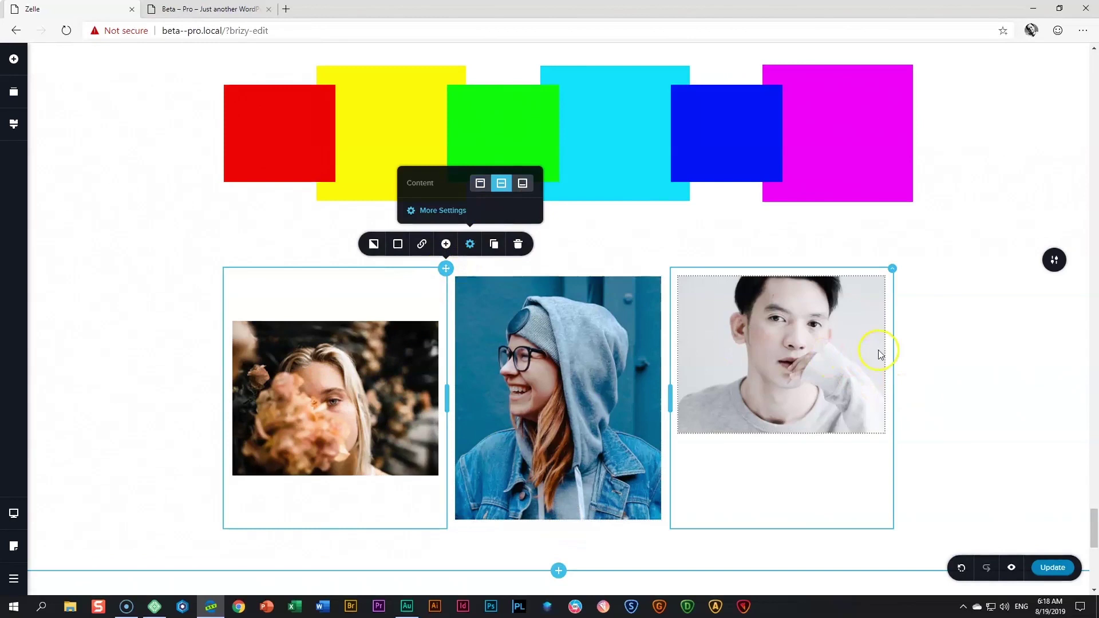
pyautogui.click(893, 269)
pyautogui.click(915, 245)
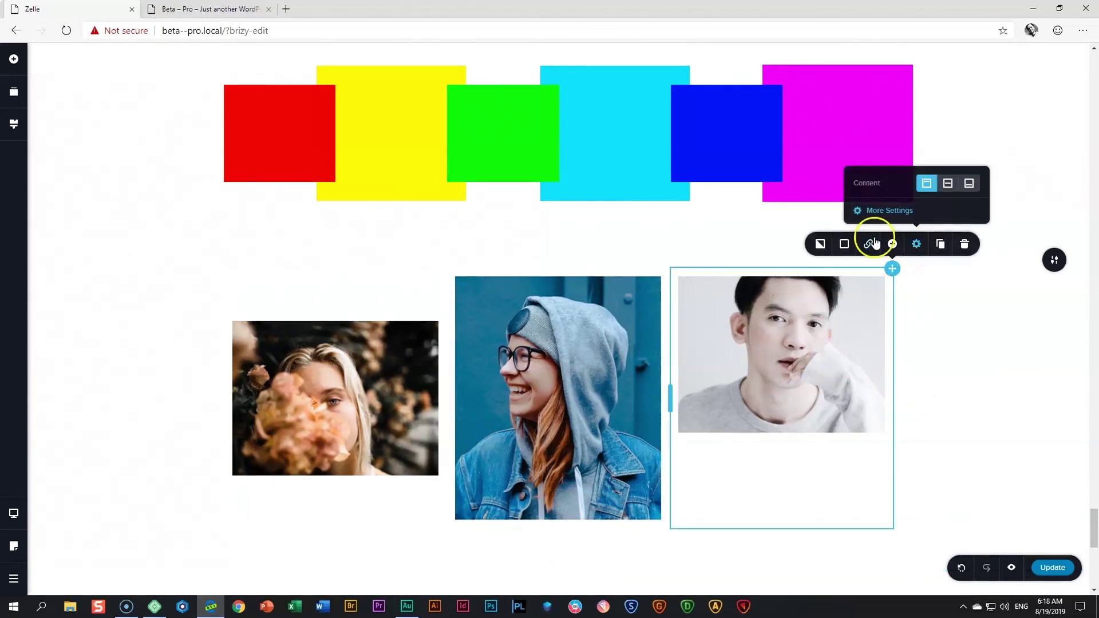
pyautogui.click(948, 184)
pyautogui.click(970, 373)
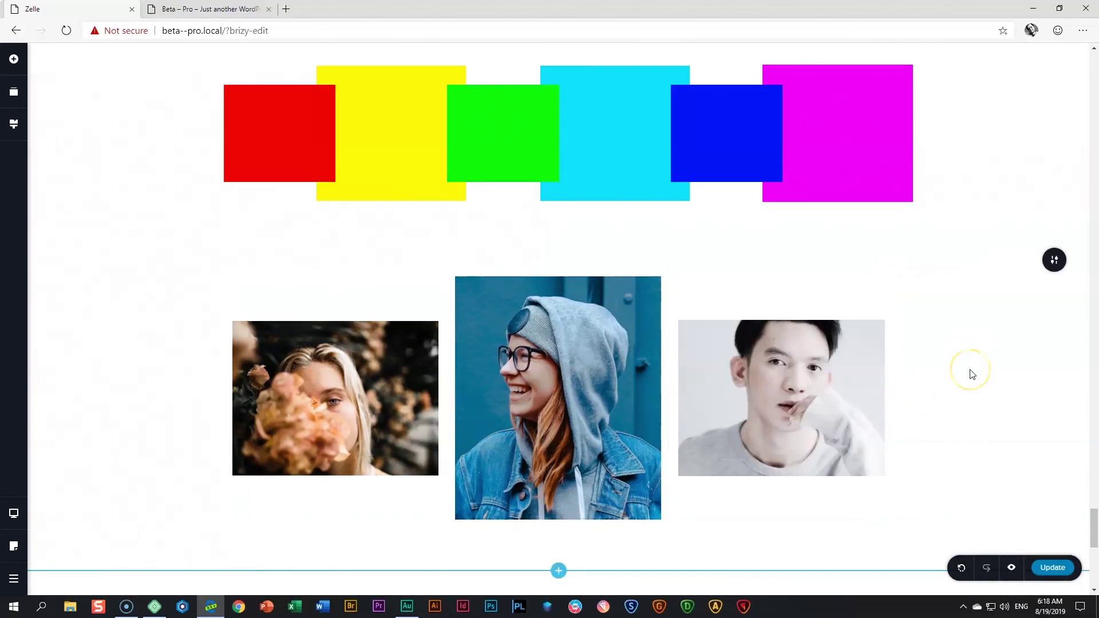
pyautogui.click(755, 404)
pyautogui.click(642, 390)
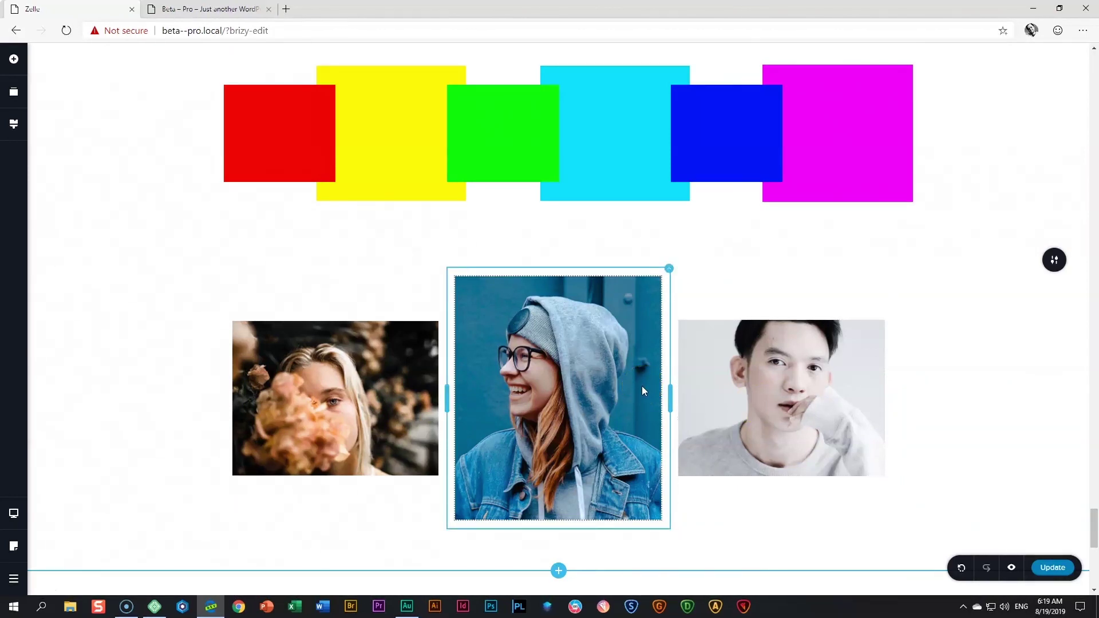
# Give the left flower photo side margins of -60 and 60 in its More Settings.
pyautogui.click(128, 349)
pyautogui.click(316, 388)
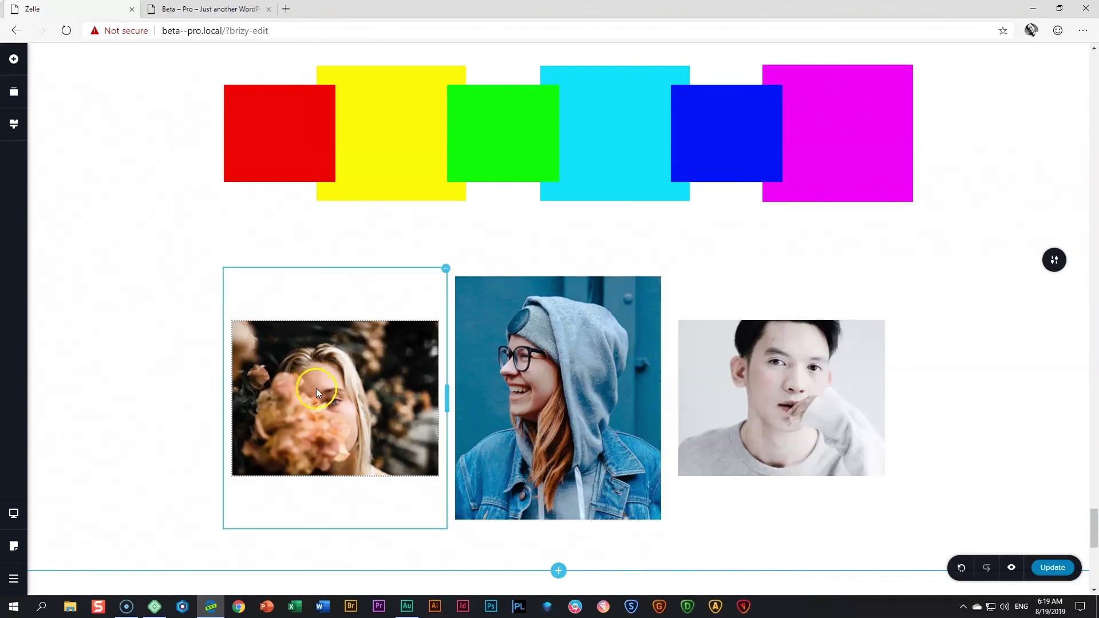
pyautogui.click(359, 301)
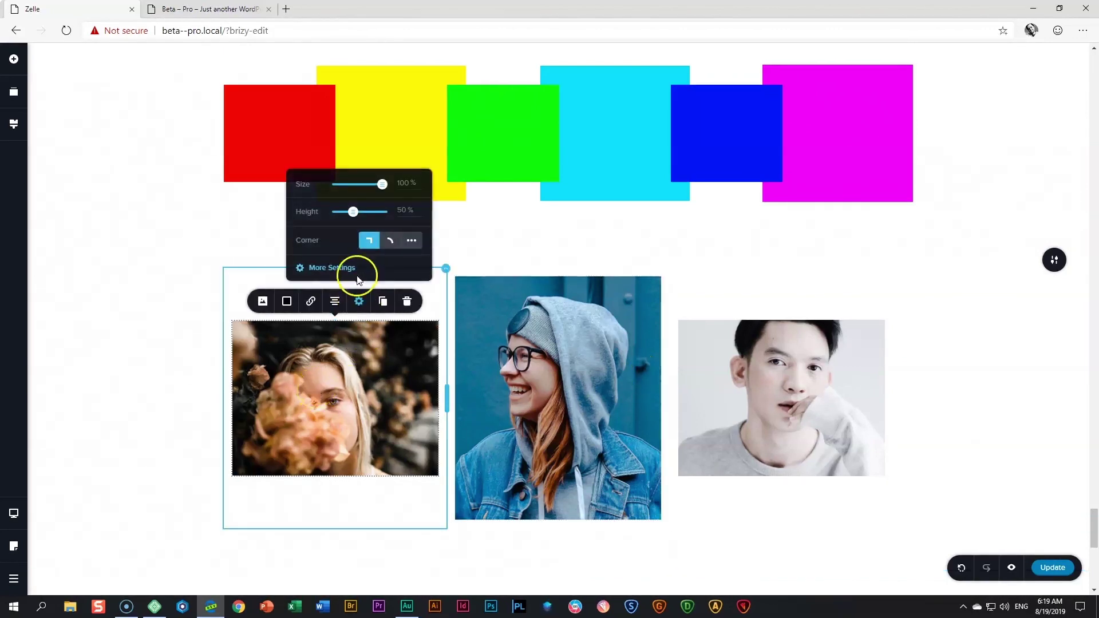
pyautogui.click(359, 280)
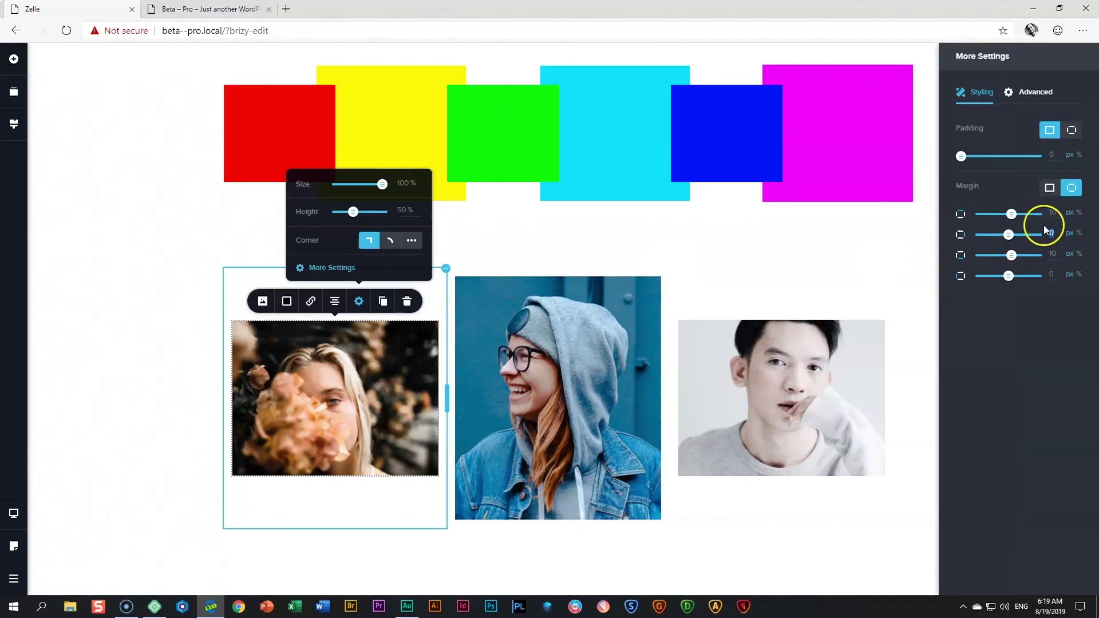
pyautogui.click(1060, 232)
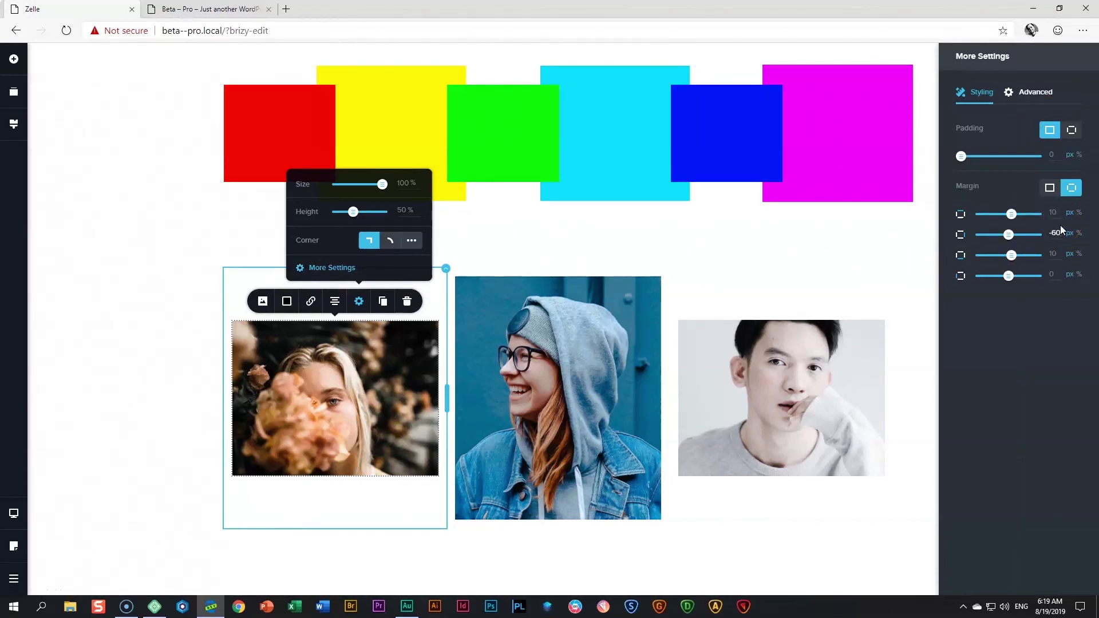
pyautogui.click(1052, 274)
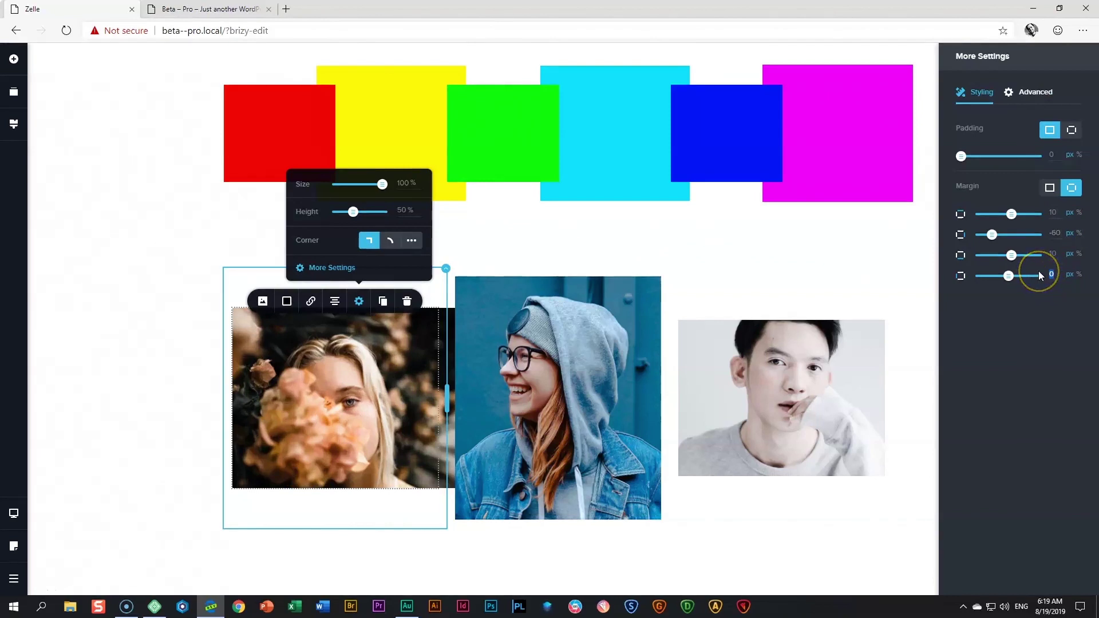
pyautogui.press('Return')
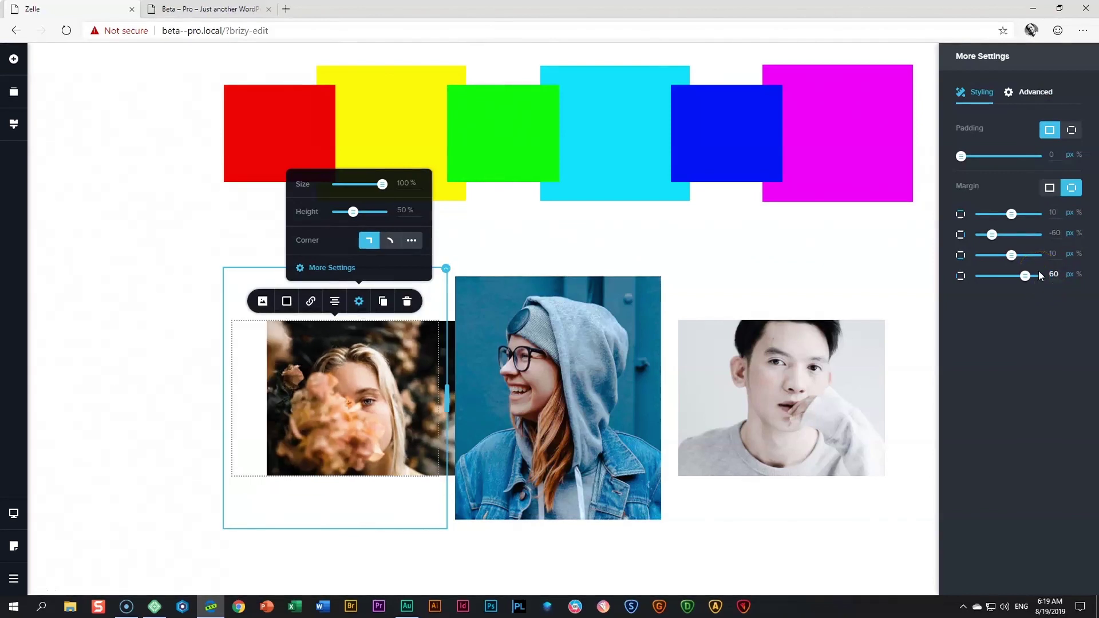
# Give the right young-man photo side margins of -60 and 60.
pyautogui.click(766, 437)
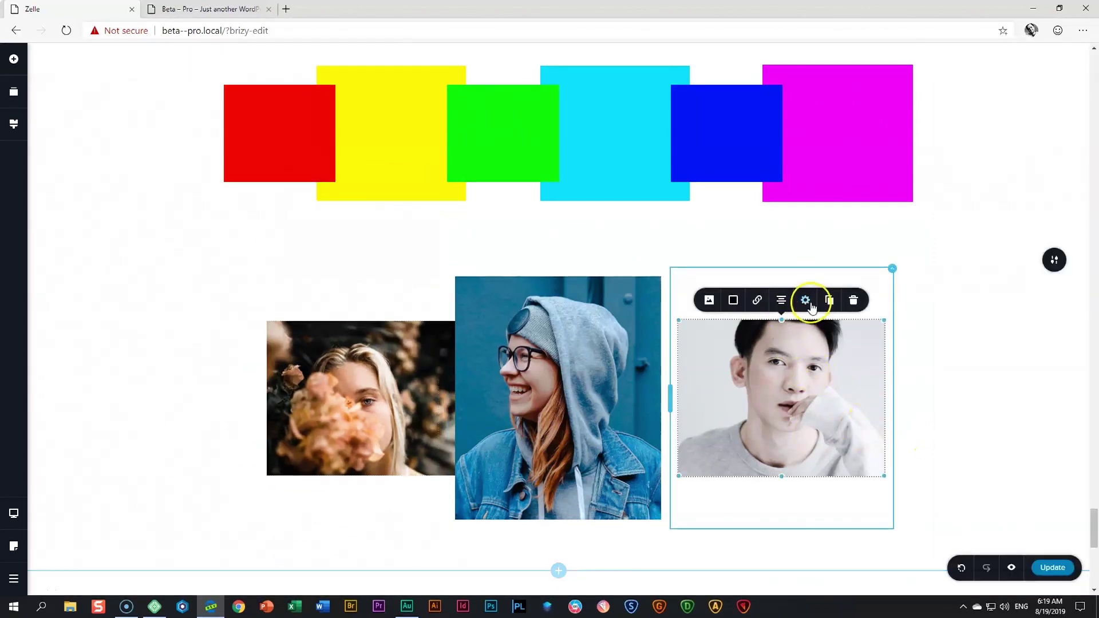
pyautogui.click(805, 300)
pyautogui.click(785, 266)
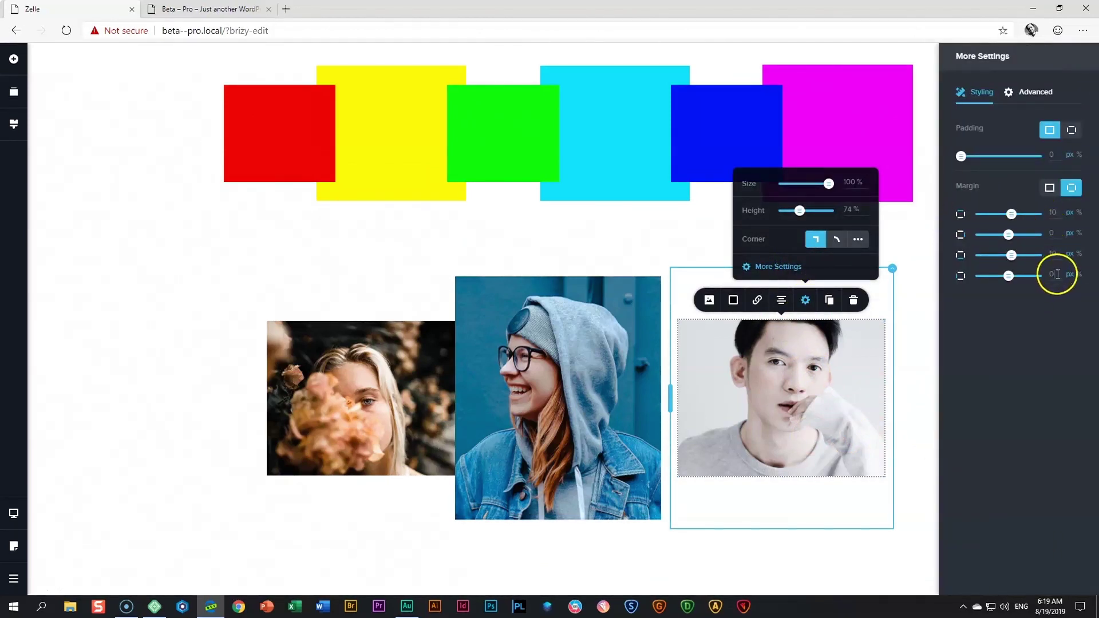
pyautogui.click(1053, 274)
pyautogui.write('-60')
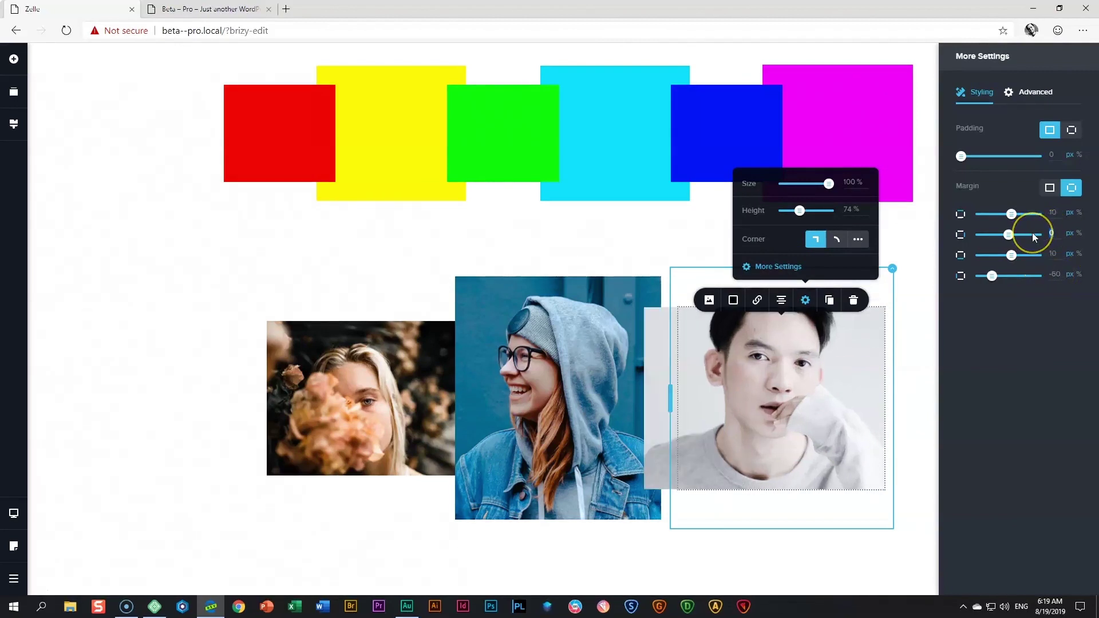
pyautogui.write('60')
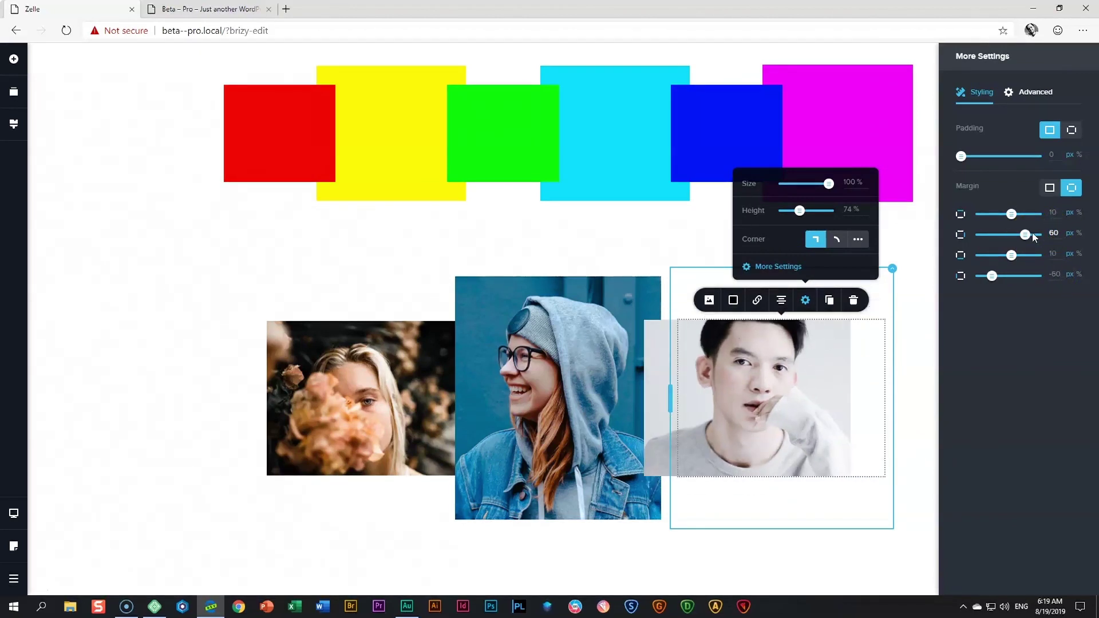
pyautogui.click(866, 276)
# Raise the left flower photo's Z-index to 53 in its Advanced settings.
pyautogui.click(411, 394)
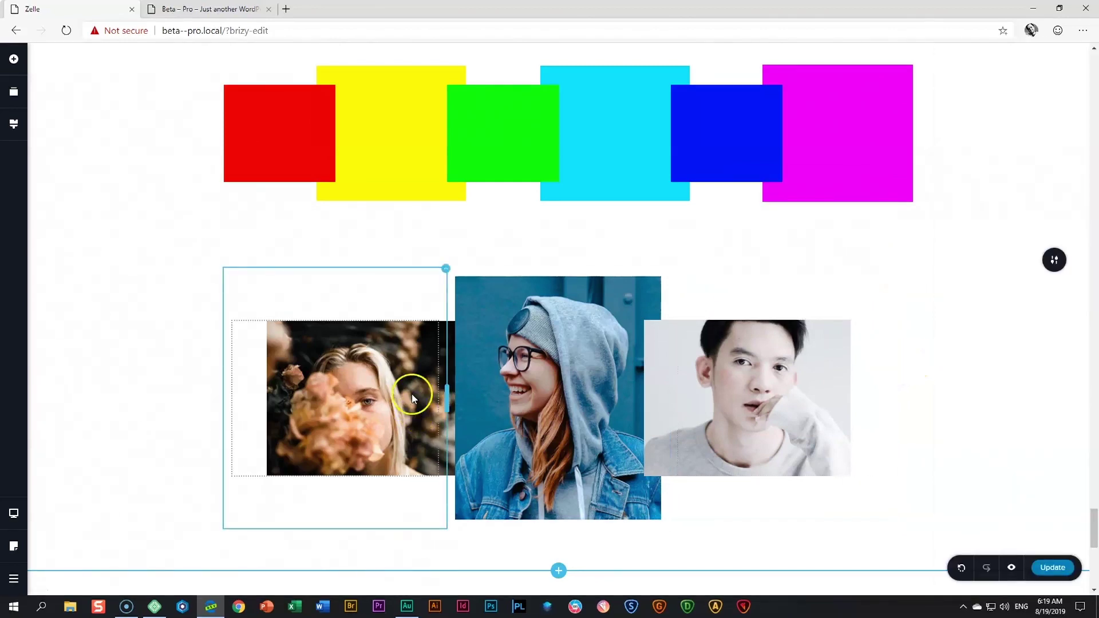
pyautogui.click(533, 371)
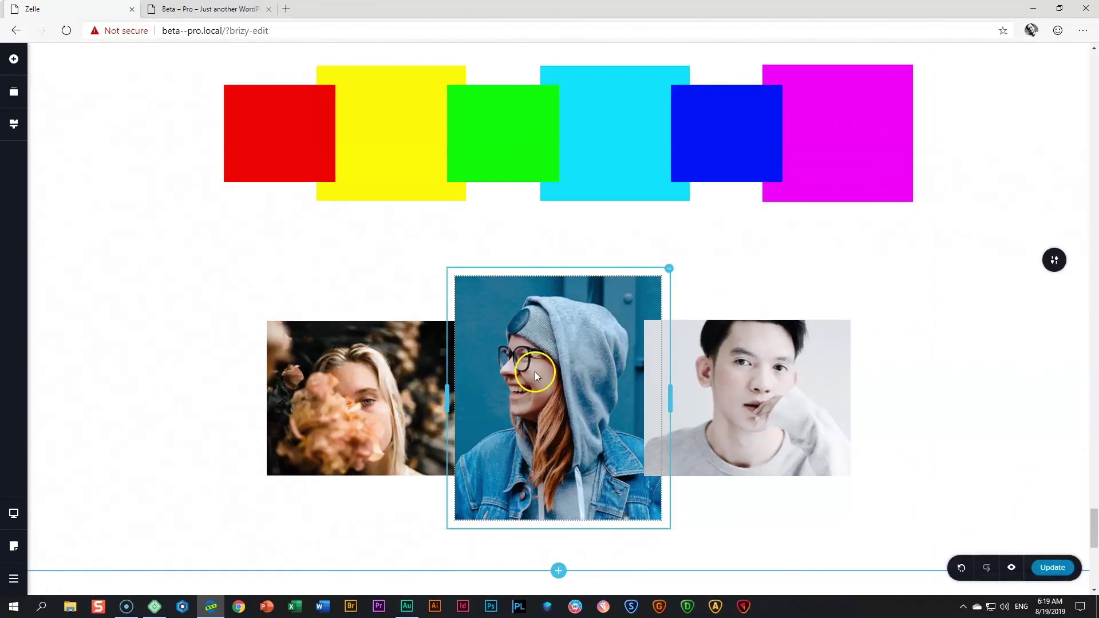
pyautogui.click(319, 382)
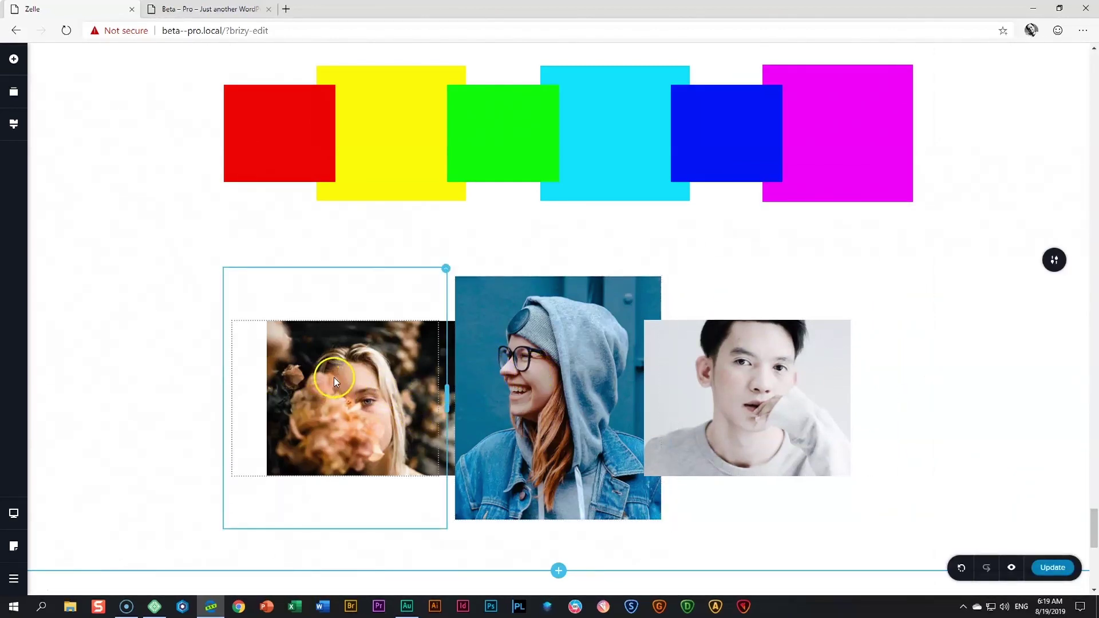
pyautogui.click(335, 377)
pyautogui.click(391, 300)
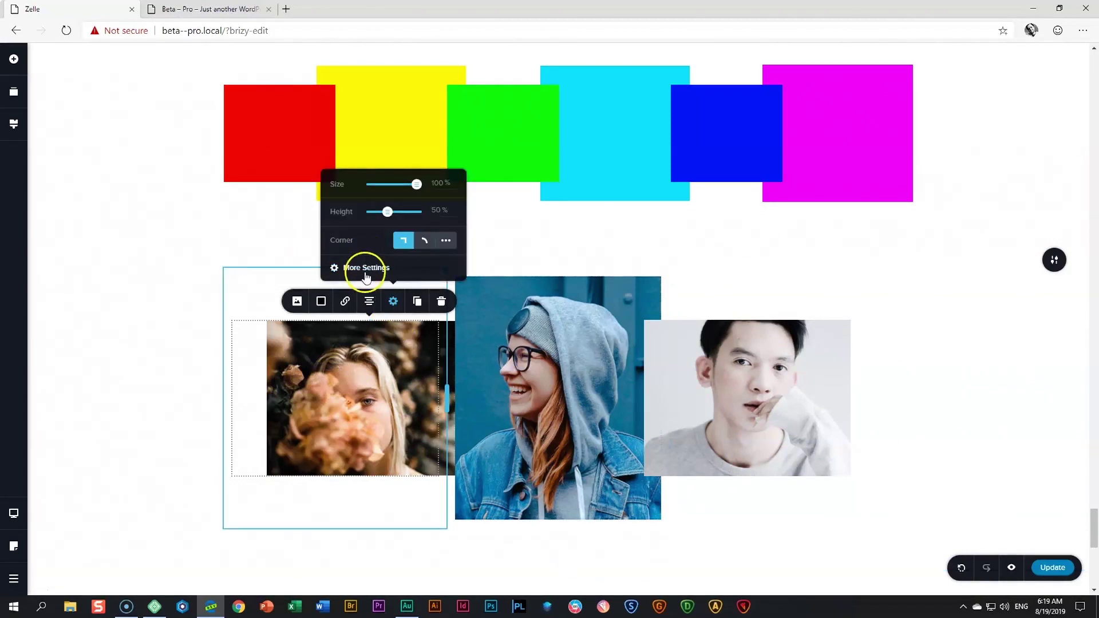
pyautogui.click(367, 268)
pyautogui.click(1006, 94)
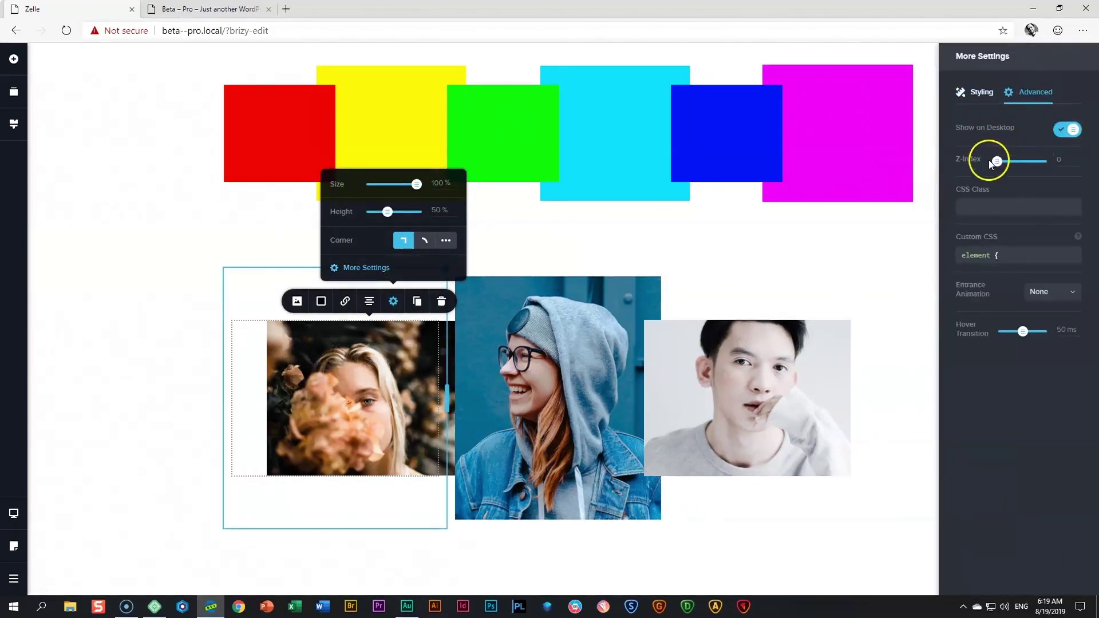
pyautogui.moveTo(998, 161); pyautogui.dragTo(1000, 161)
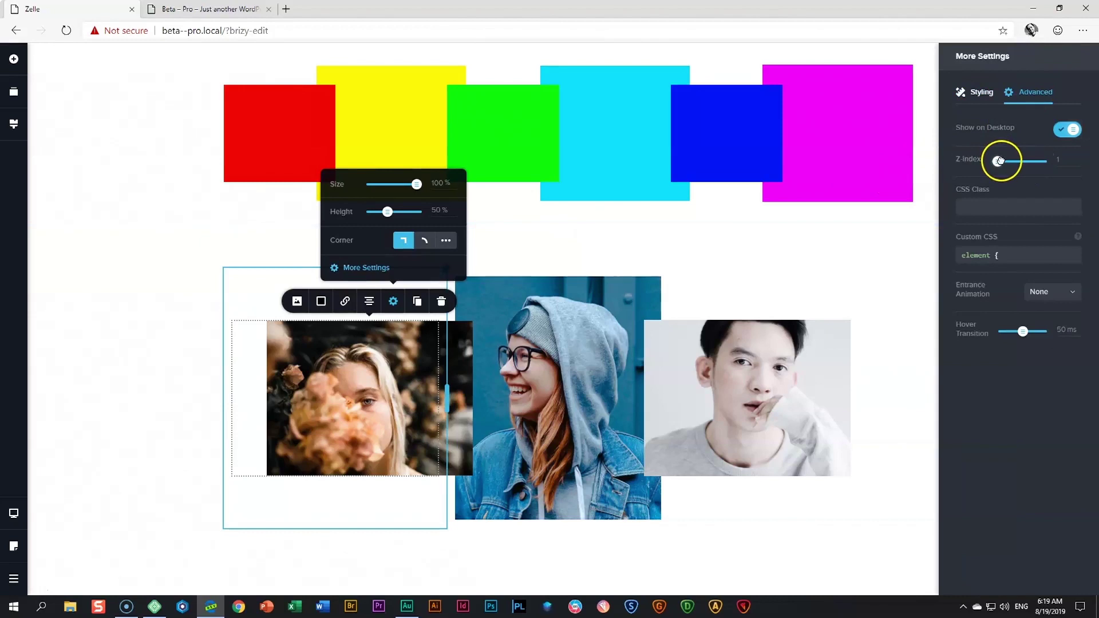
pyautogui.click(884, 490)
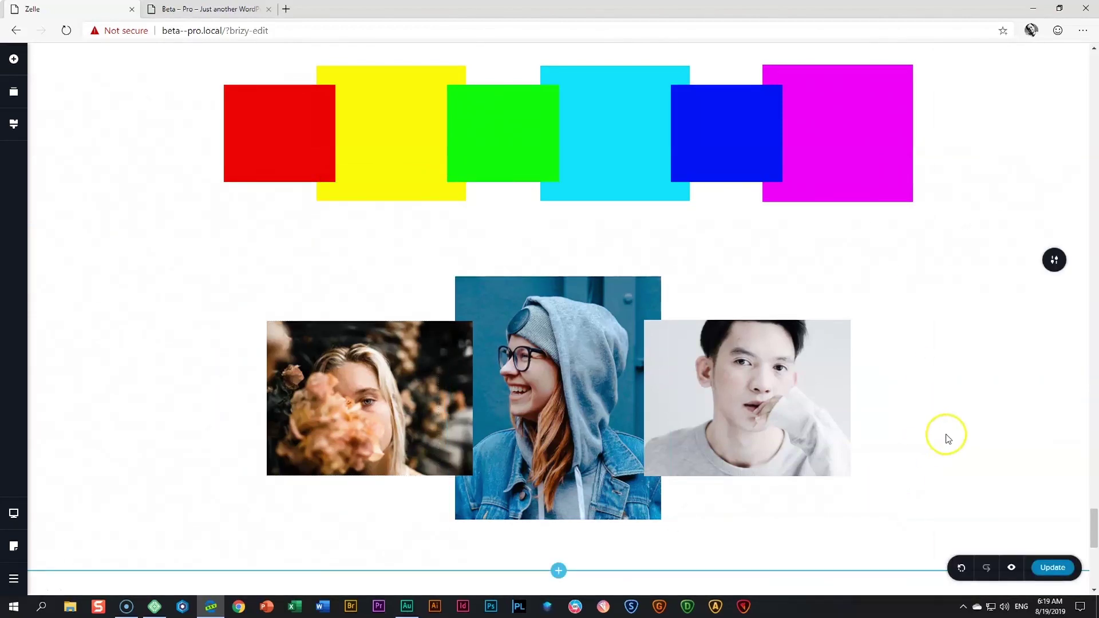
# Recheck the flower photo's Advanced Z-index setting, then deselect the photo.
pyautogui.click(307, 420)
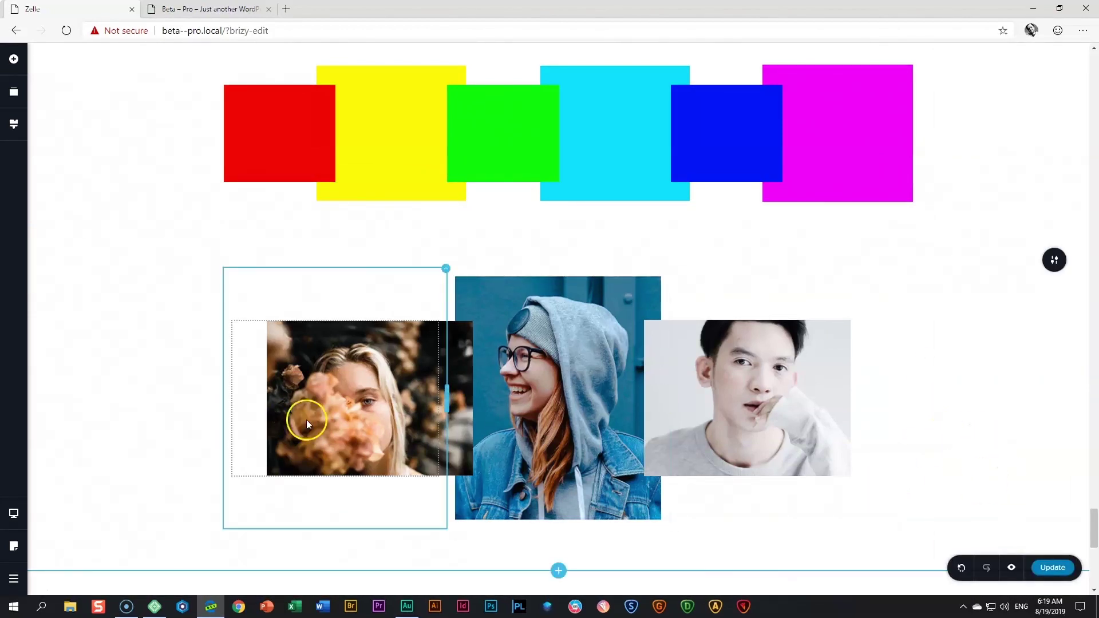
pyautogui.click(393, 301)
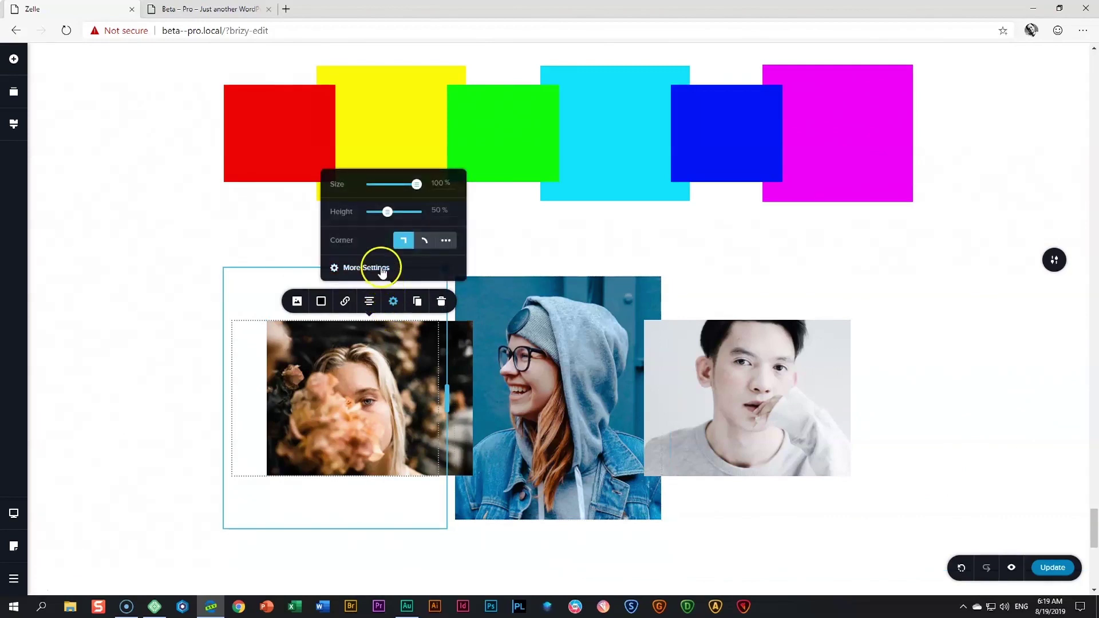
pyautogui.click(367, 267)
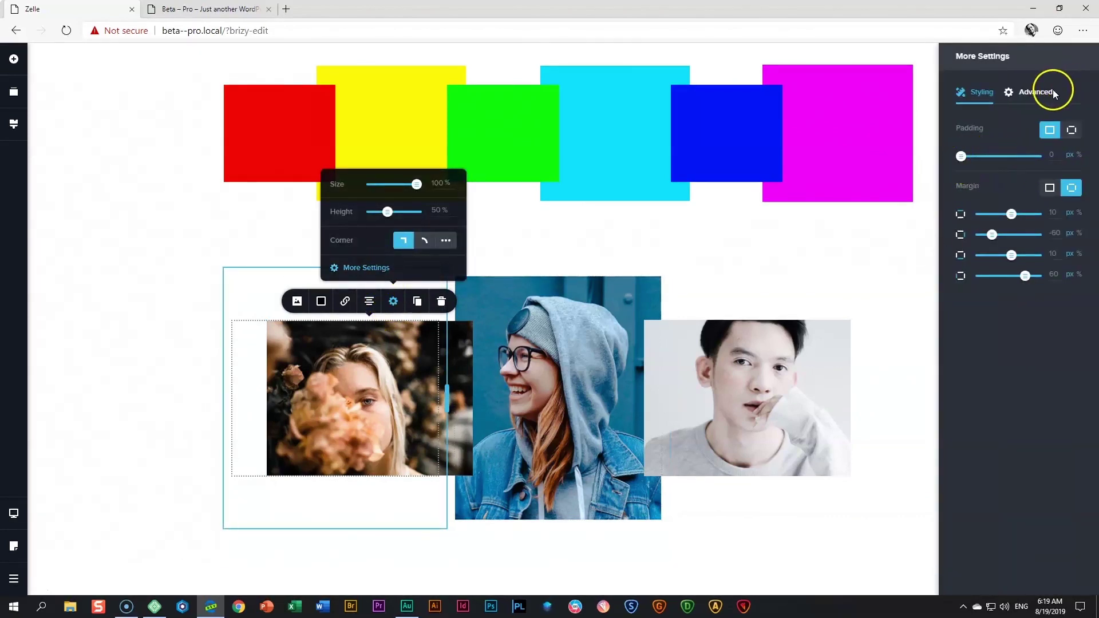
pyautogui.click(1013, 93)
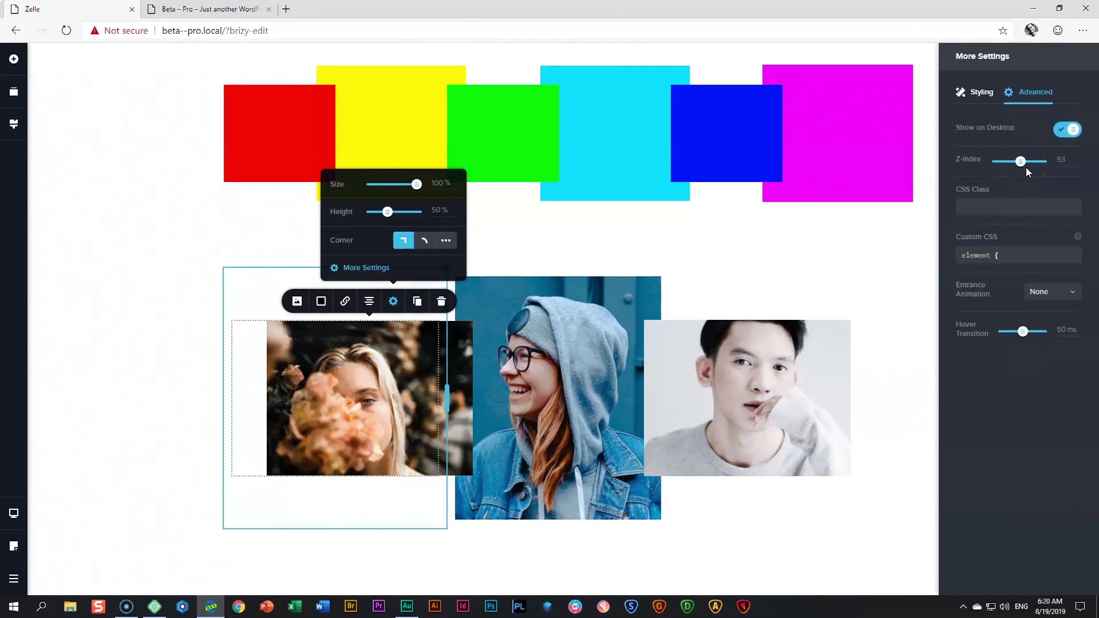
pyautogui.click(901, 333)
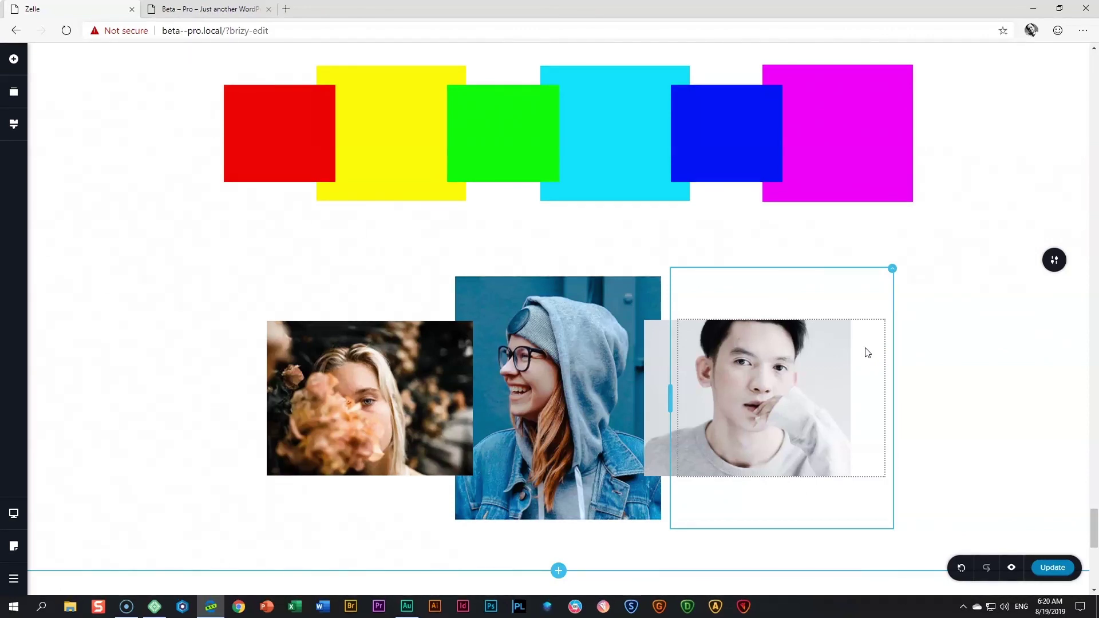
# Scroll down to the 'Apply Text Here' section over the desk photo and select its text block.
pyautogui.scroll(-7, 866, 355)
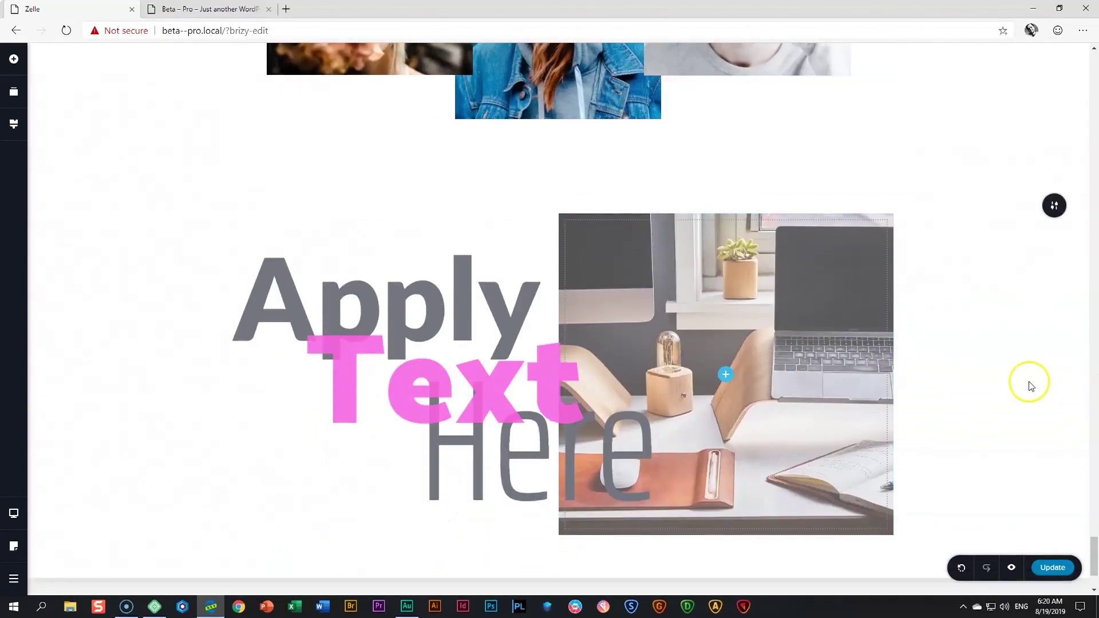
pyautogui.scroll(-2, 1027, 380)
pyautogui.scroll(1, 1031, 384)
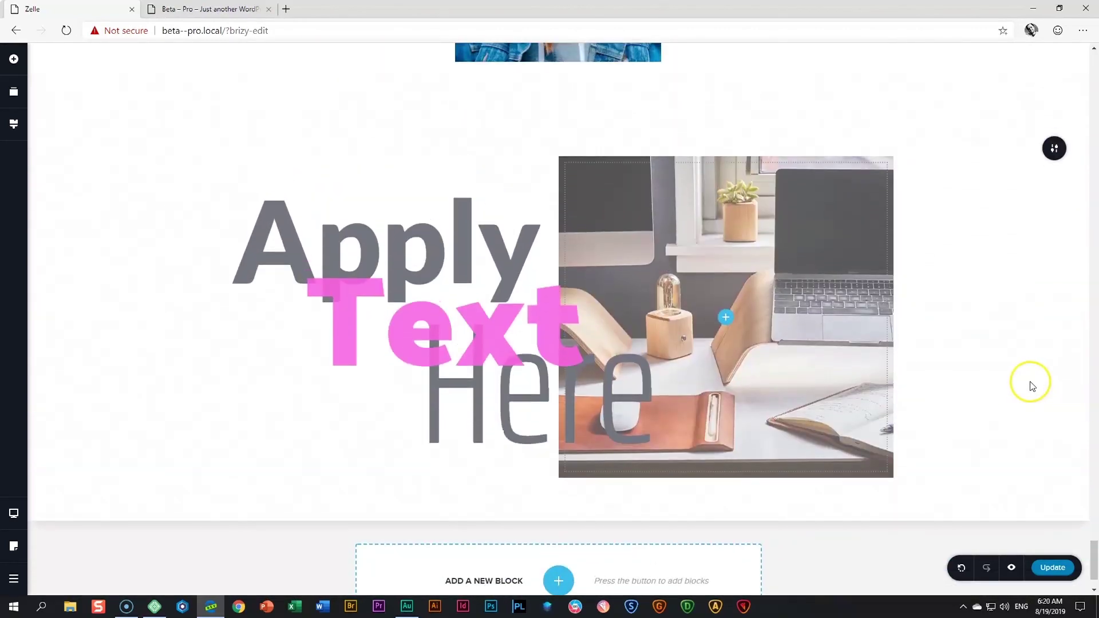
pyautogui.click(485, 235)
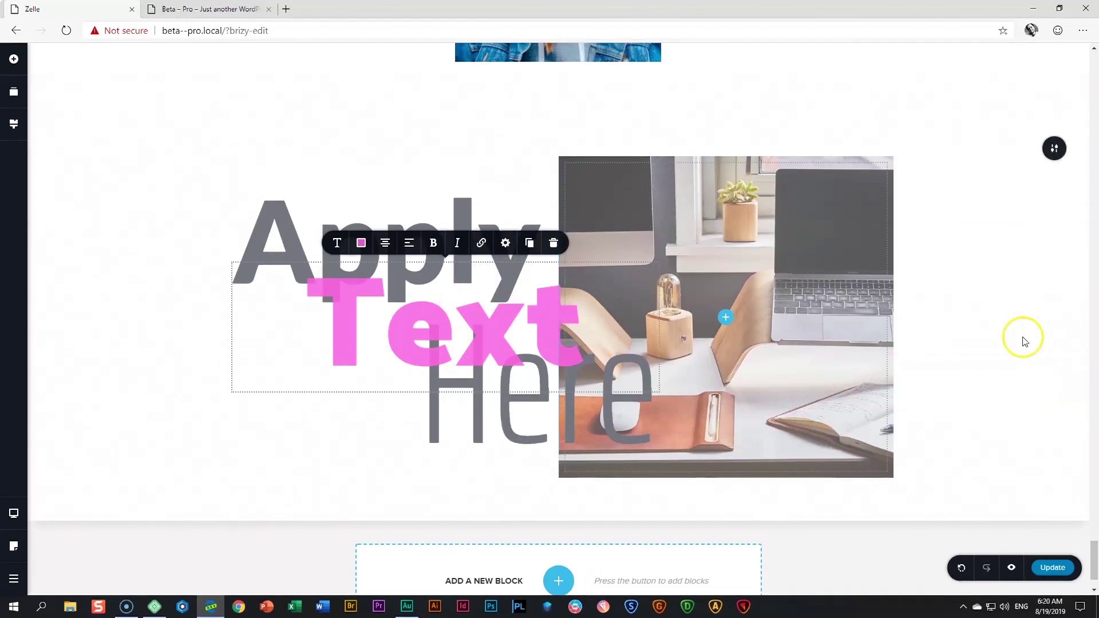
pyautogui.click(1013, 342)
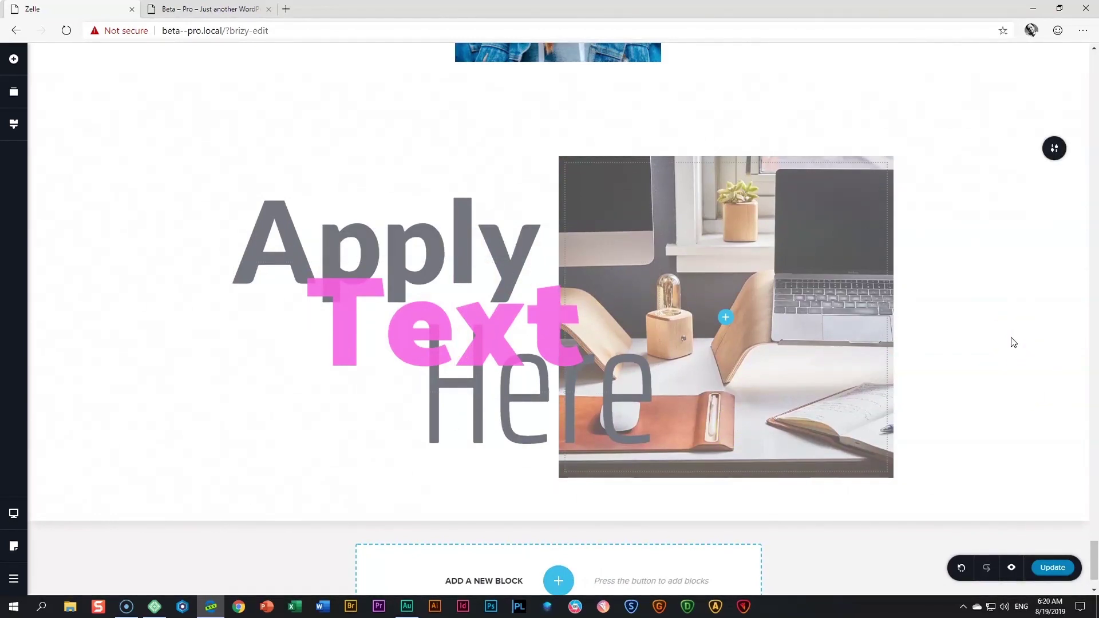
pyautogui.click(463, 343)
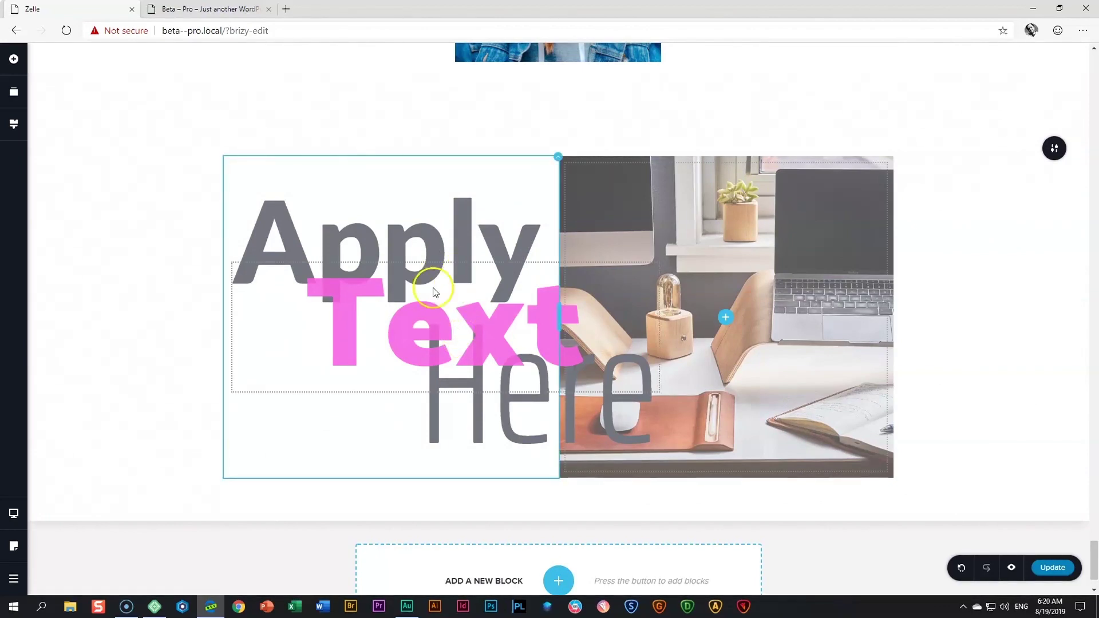
pyautogui.click(476, 383)
pyautogui.click(444, 391)
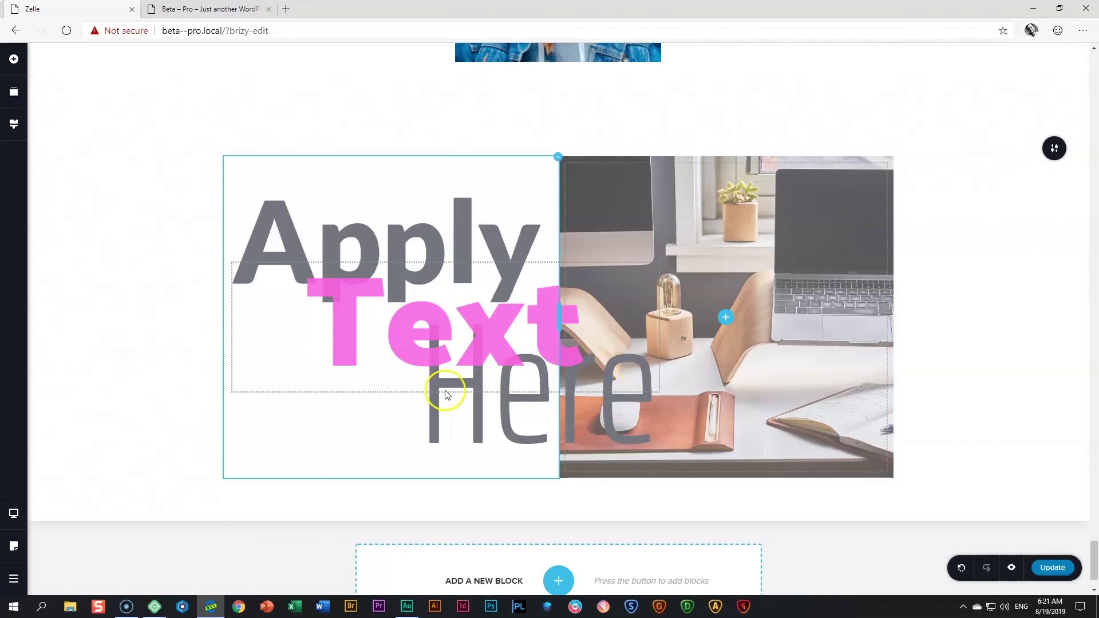